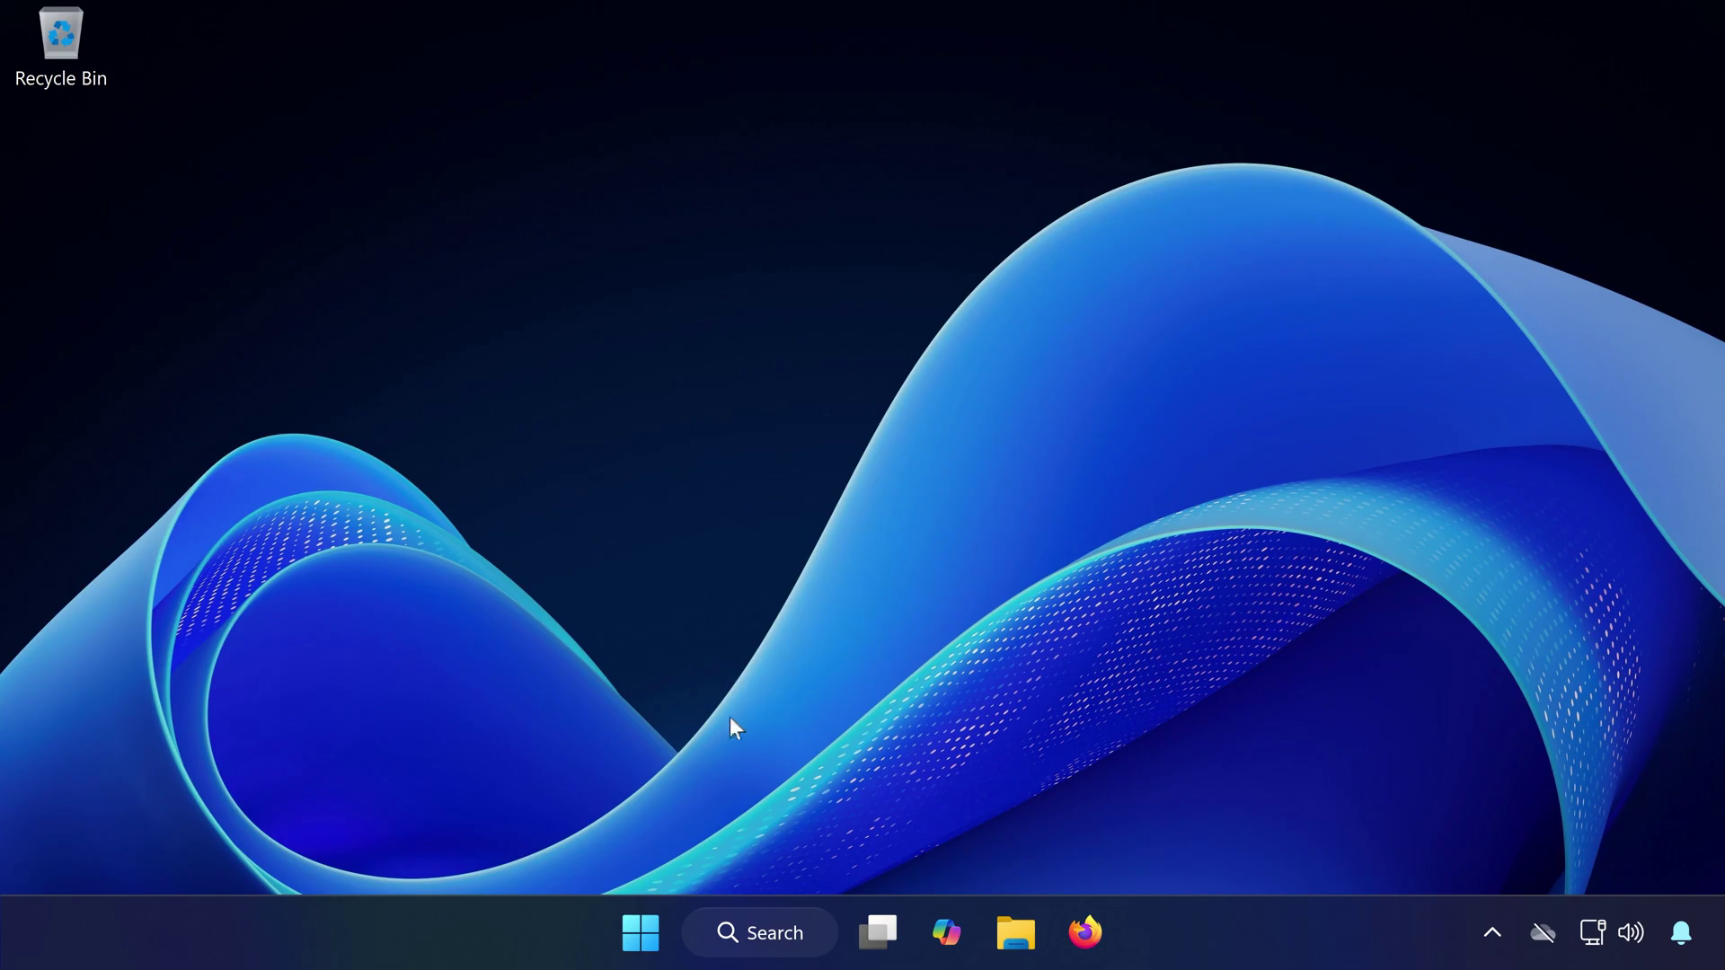
# - Browse to System > Troubleshoot > Other troubleshooters in Settings, then close Settings
pyautogui.click(661, 915)
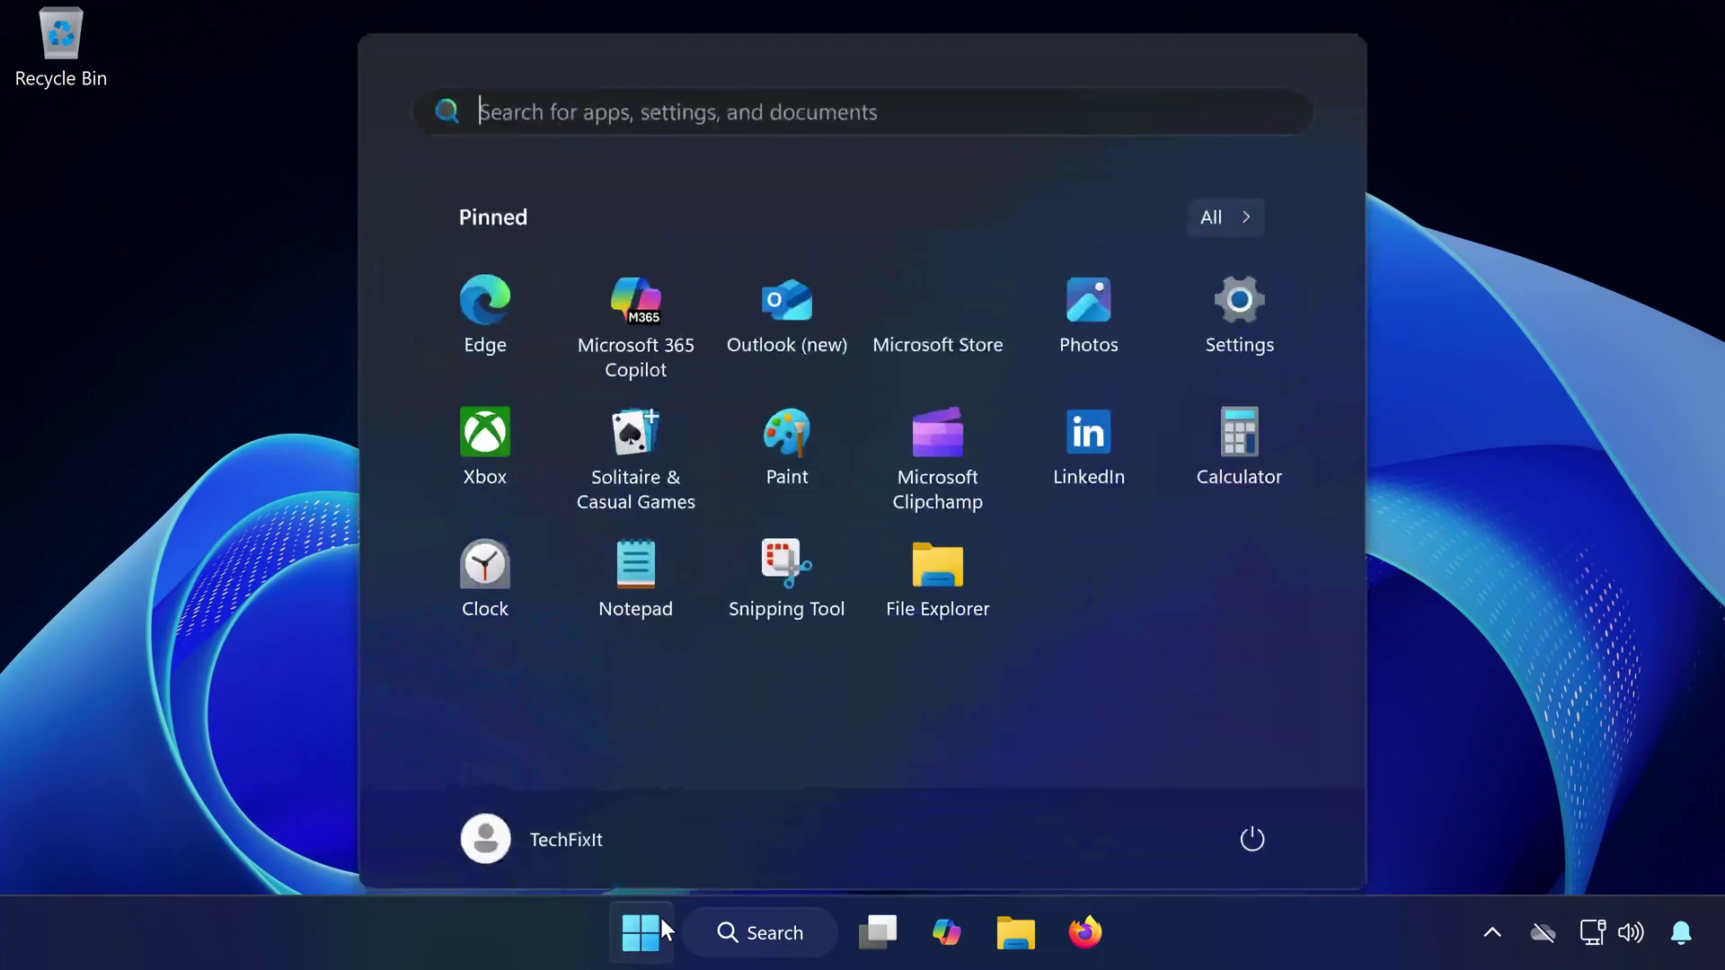
pyautogui.click(1232, 299)
pyautogui.click(160, 329)
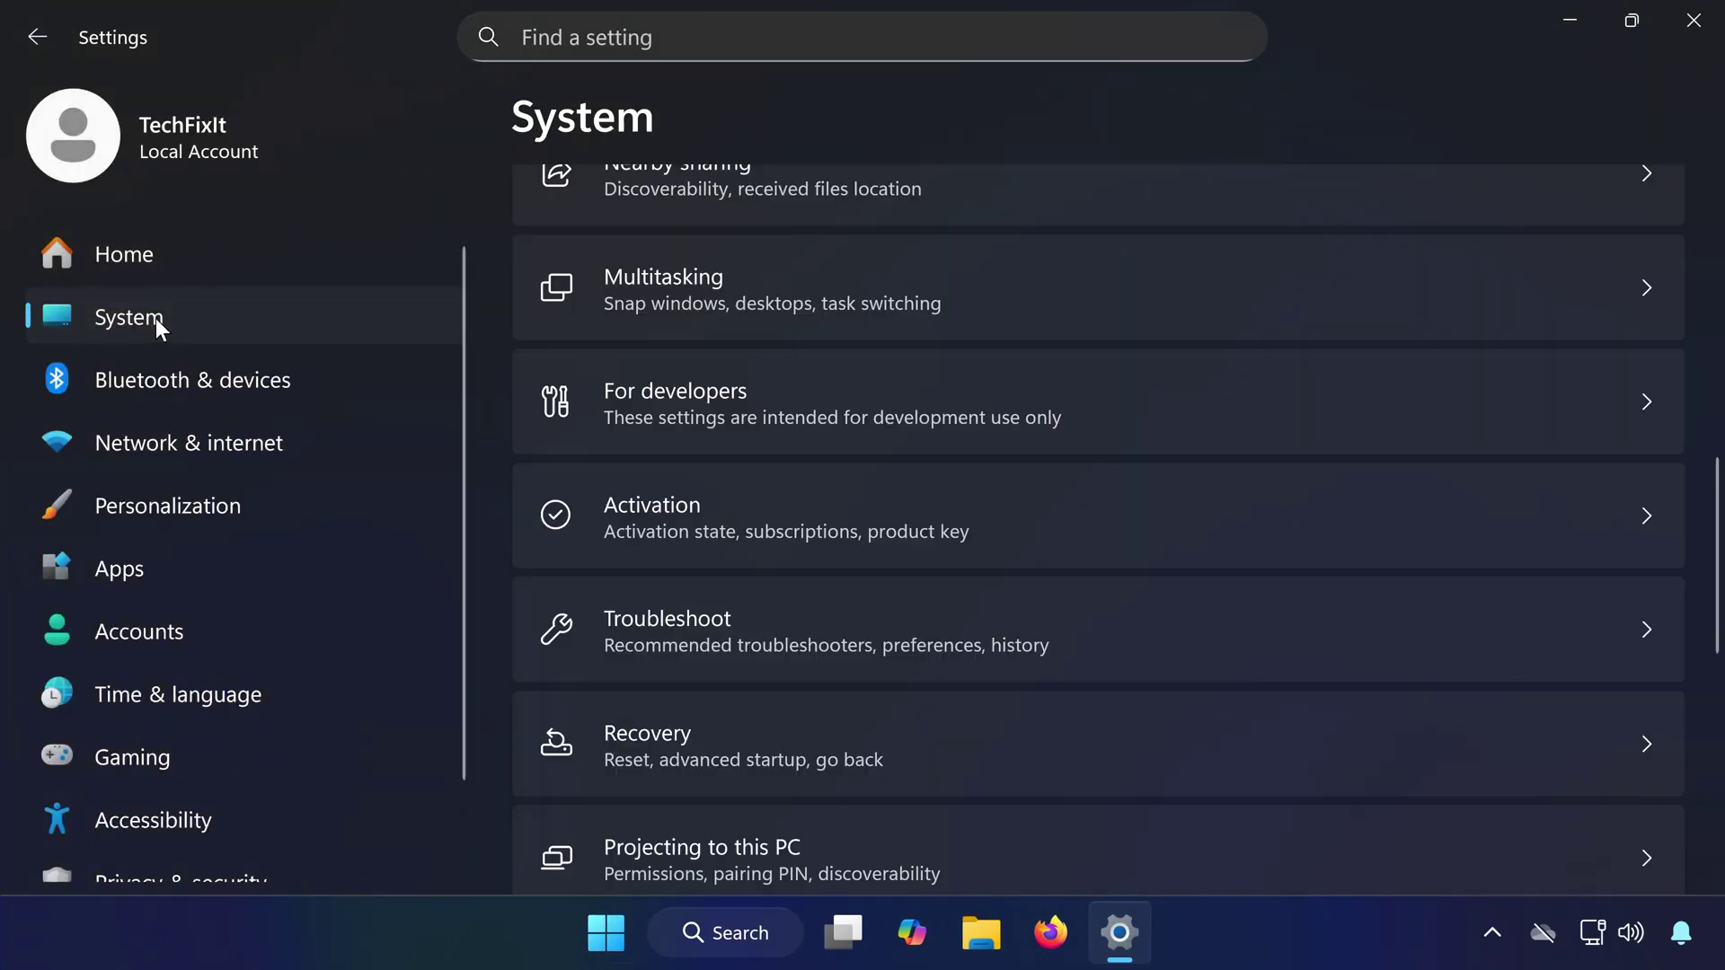
pyautogui.click(729, 652)
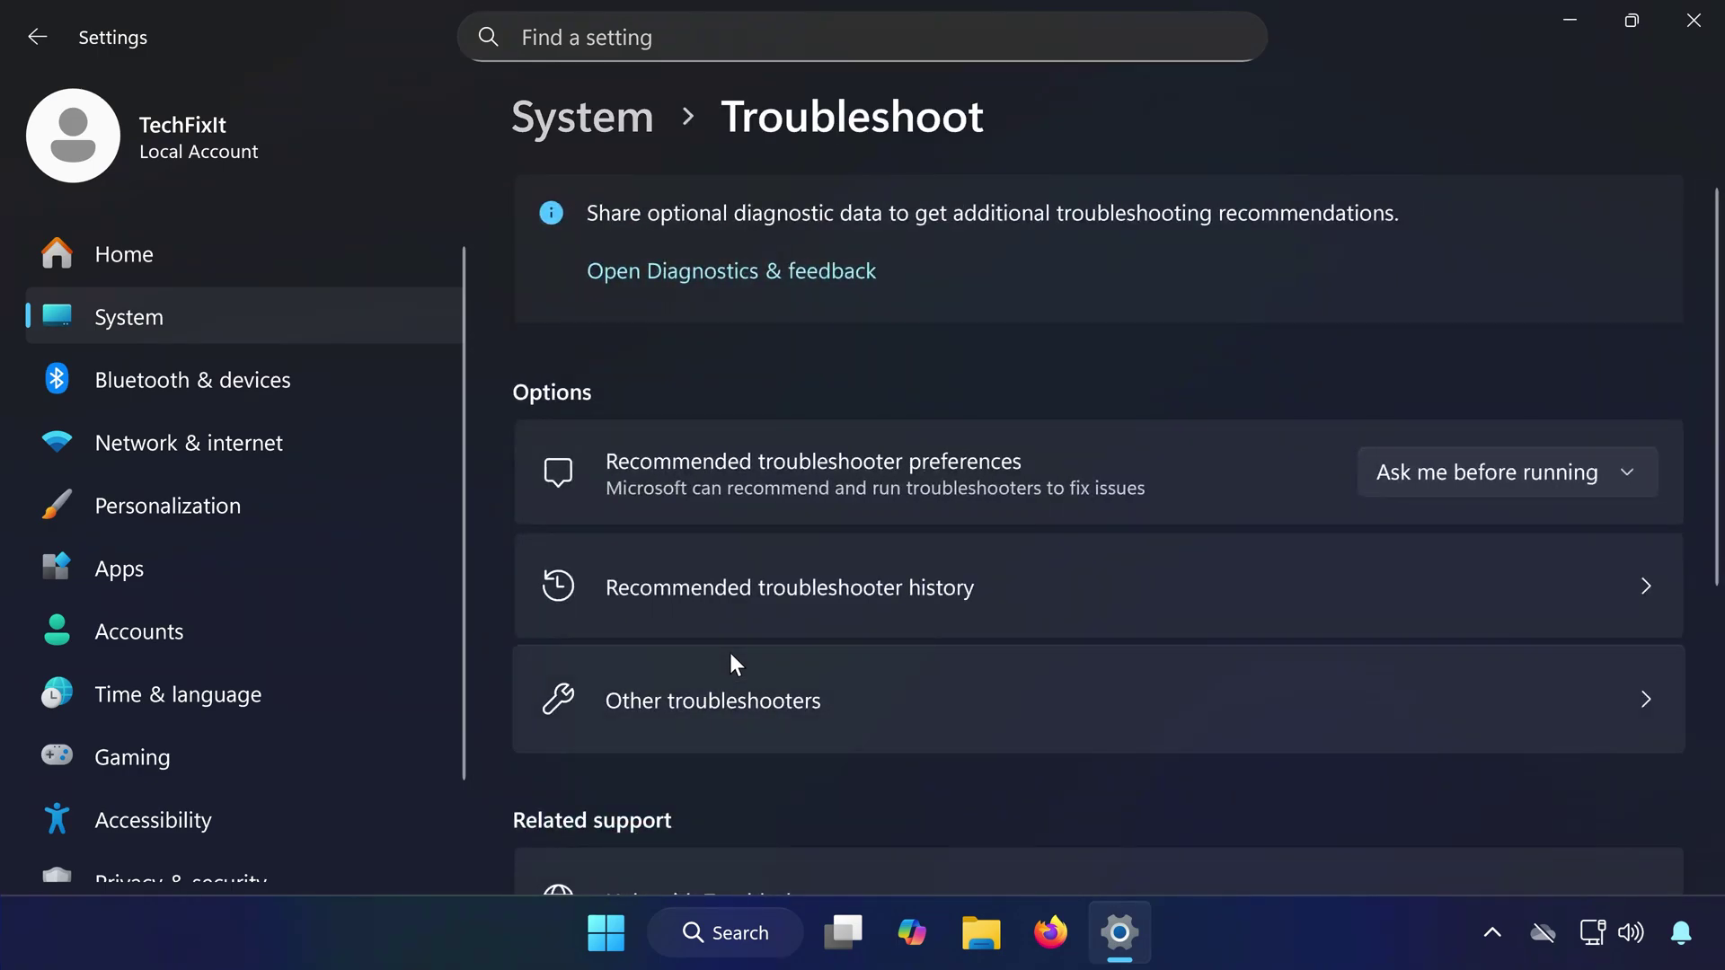
pyautogui.click(875, 720)
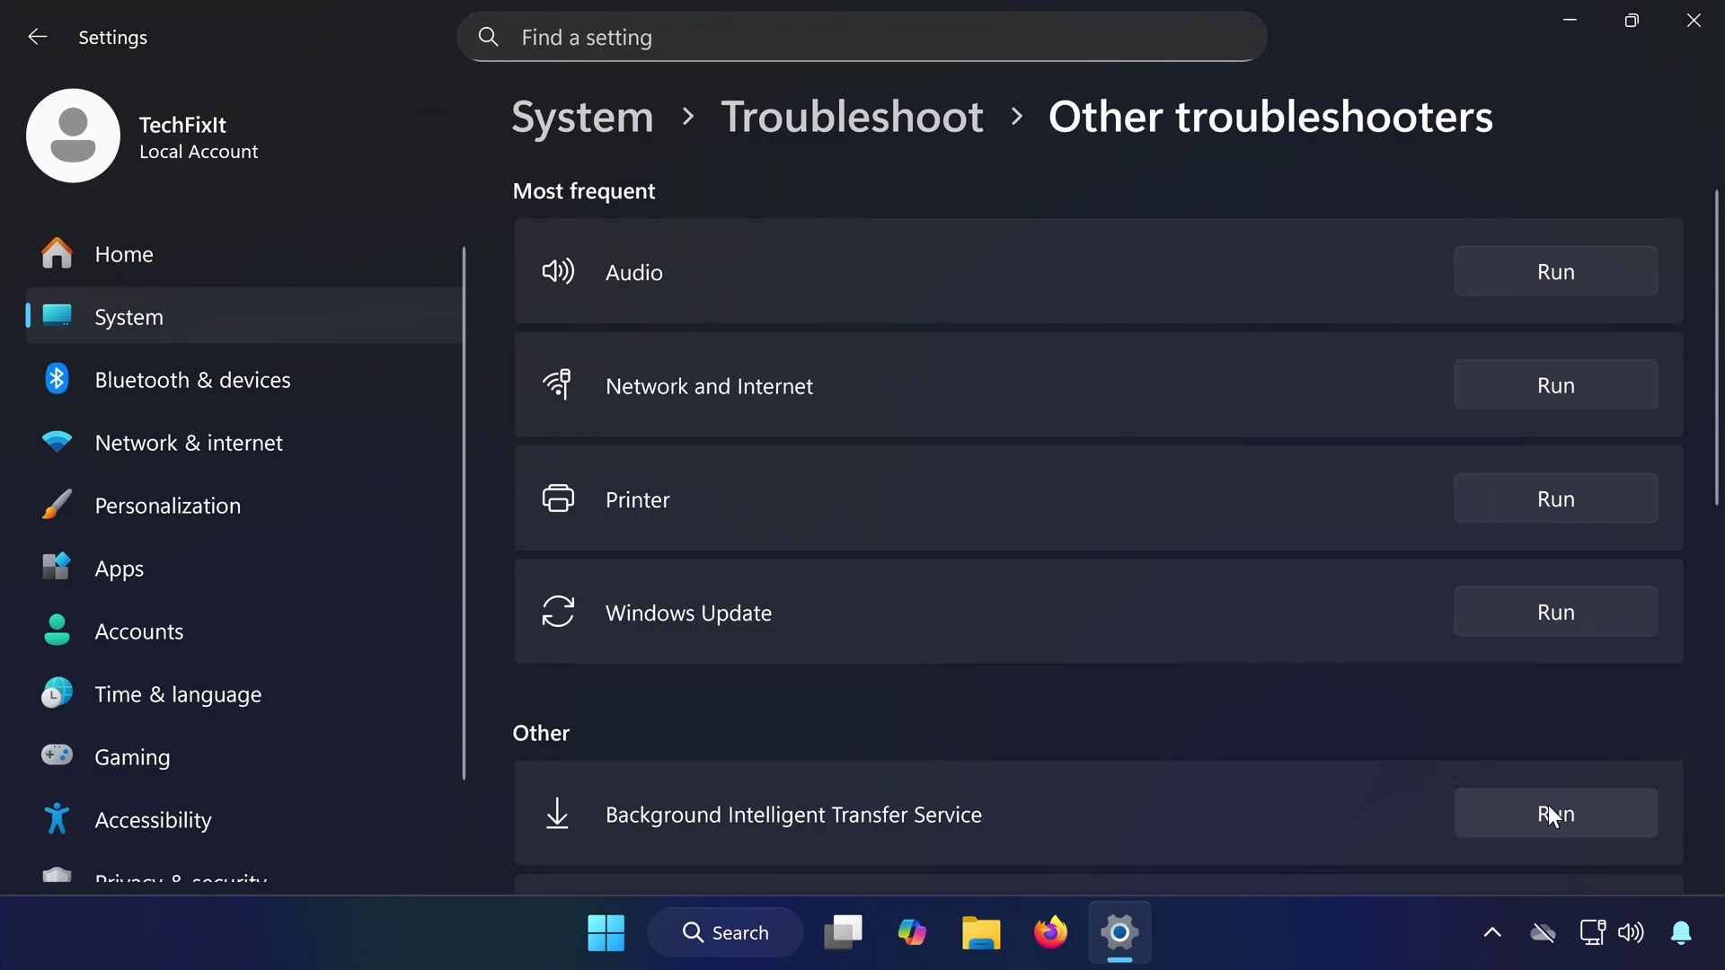
pyautogui.click(1693, 20)
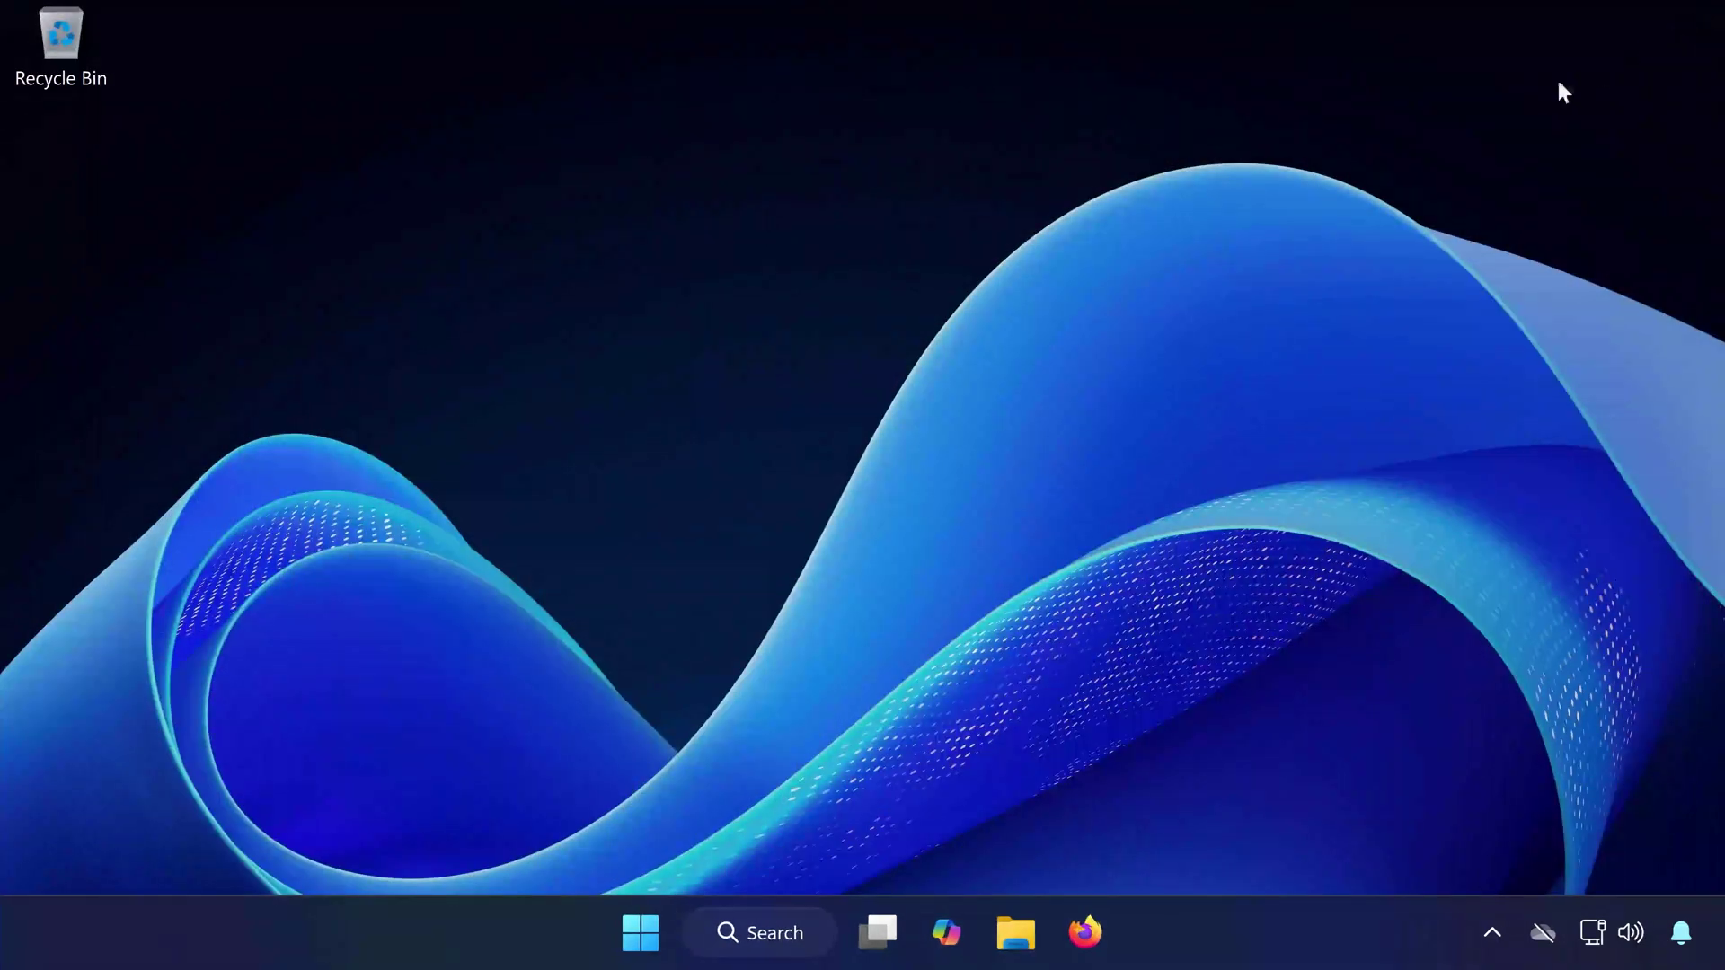
# - Open the Services console and locate the Windows Update service
pyautogui.click(631, 940)
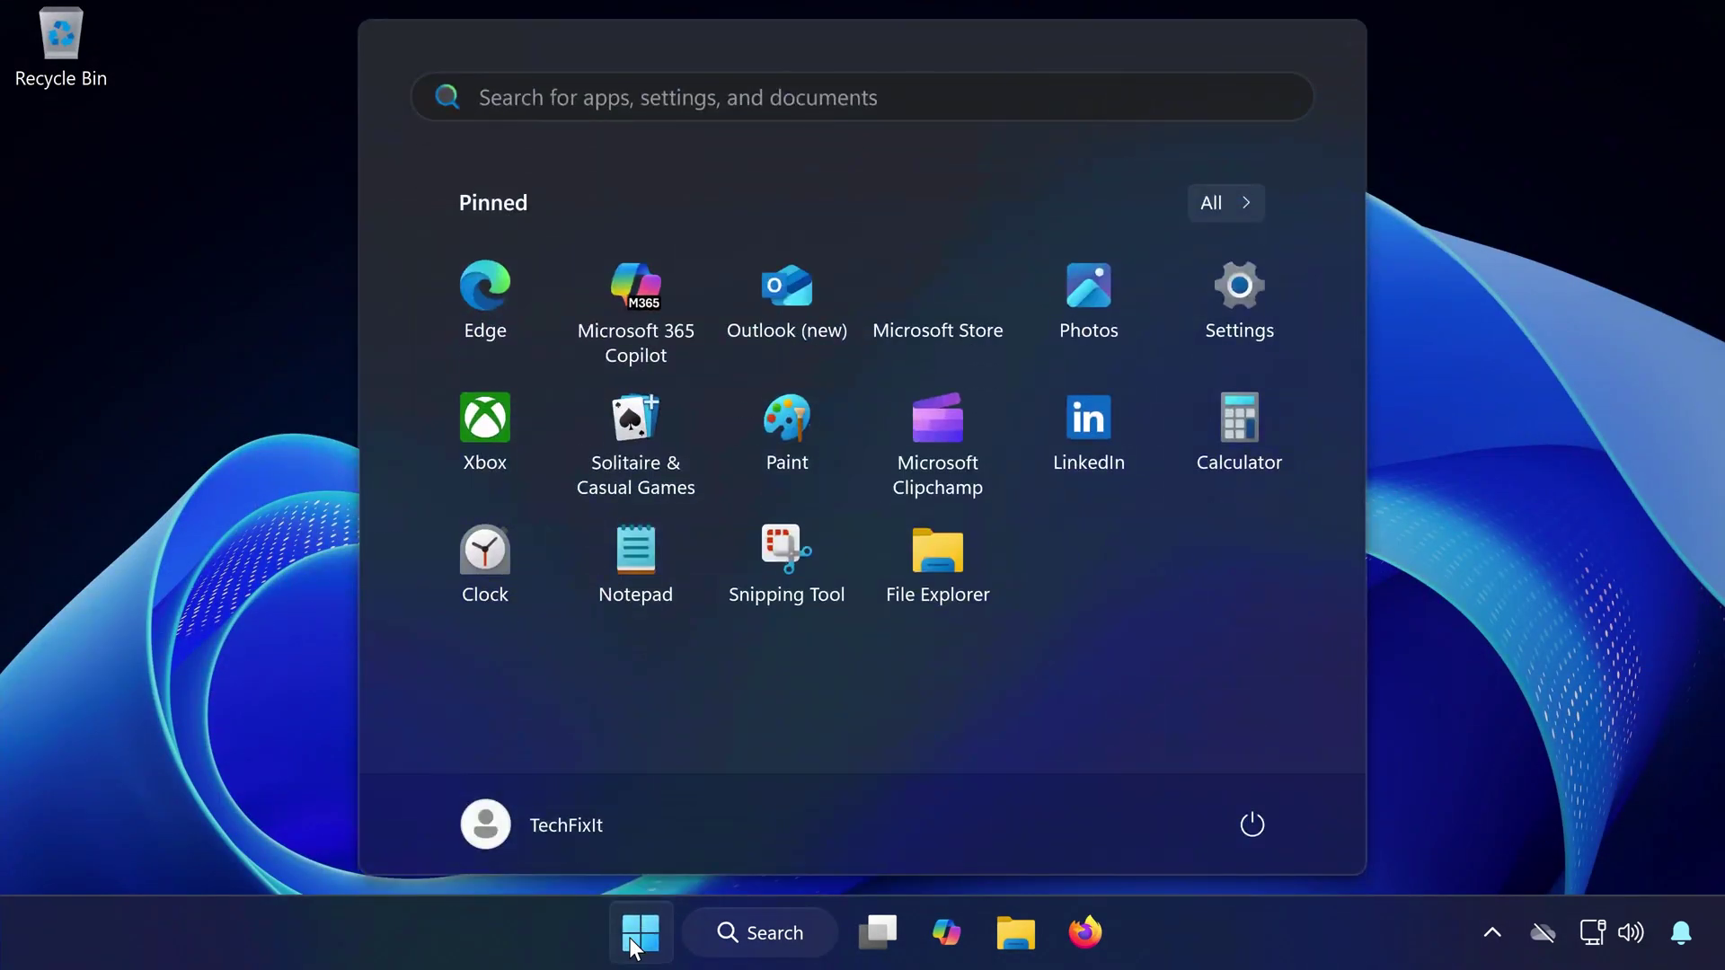
pyautogui.write('services')
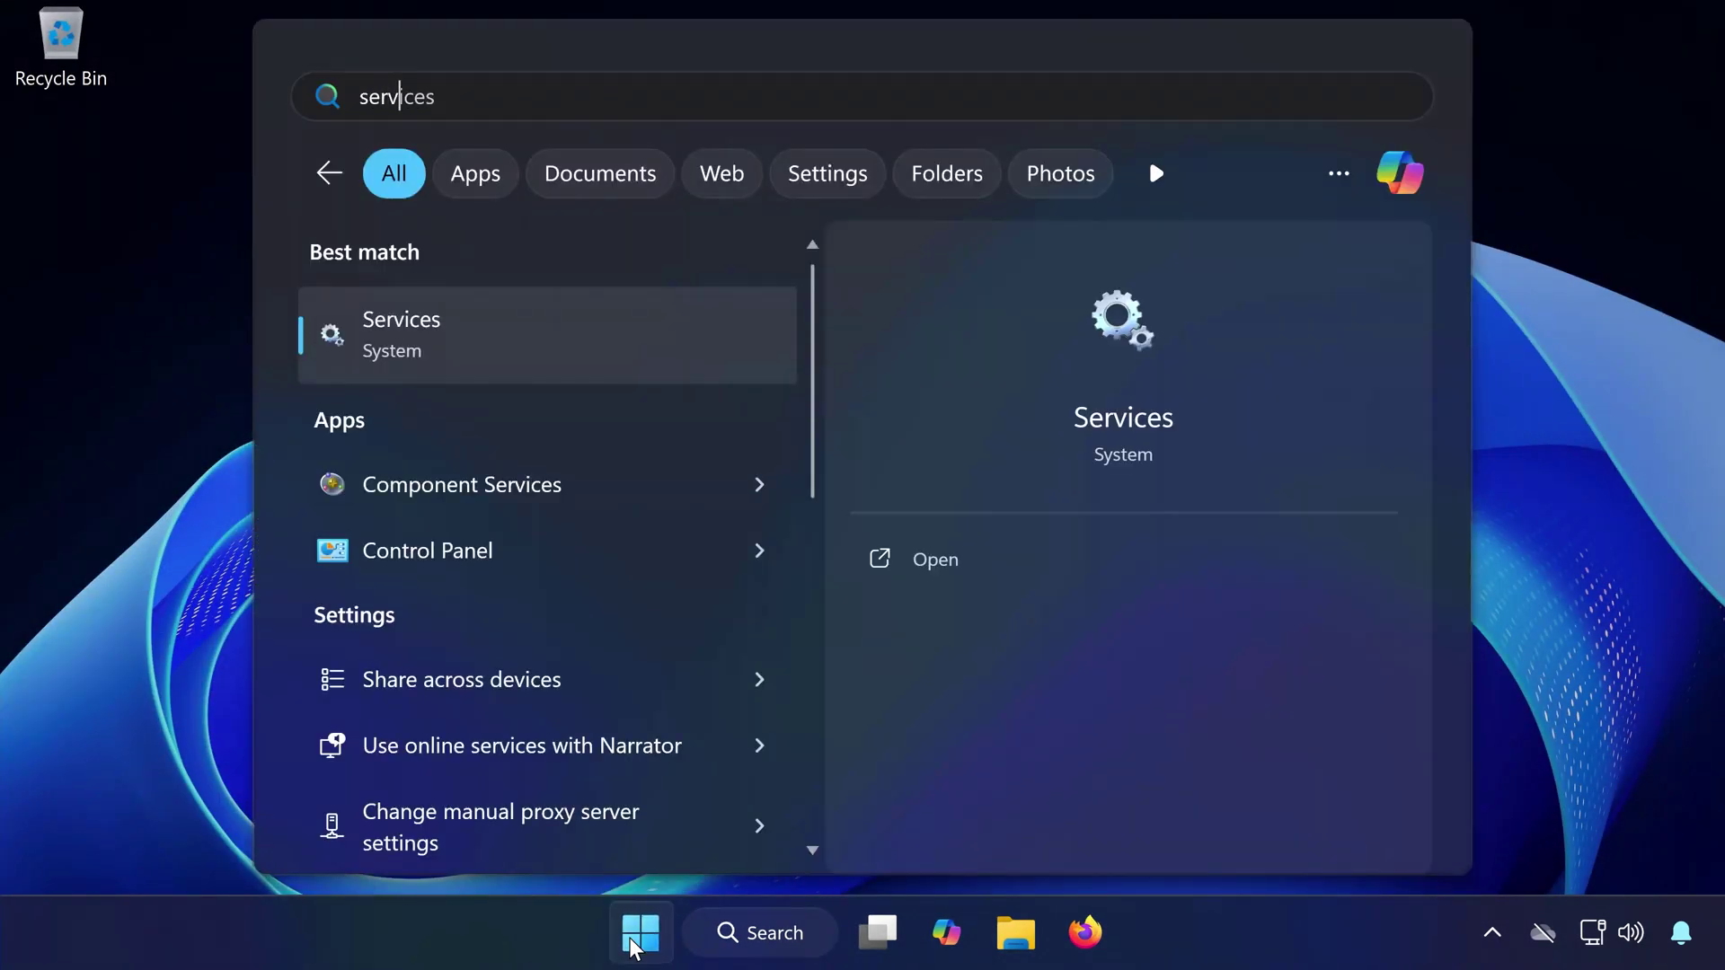
pyautogui.press('Return')
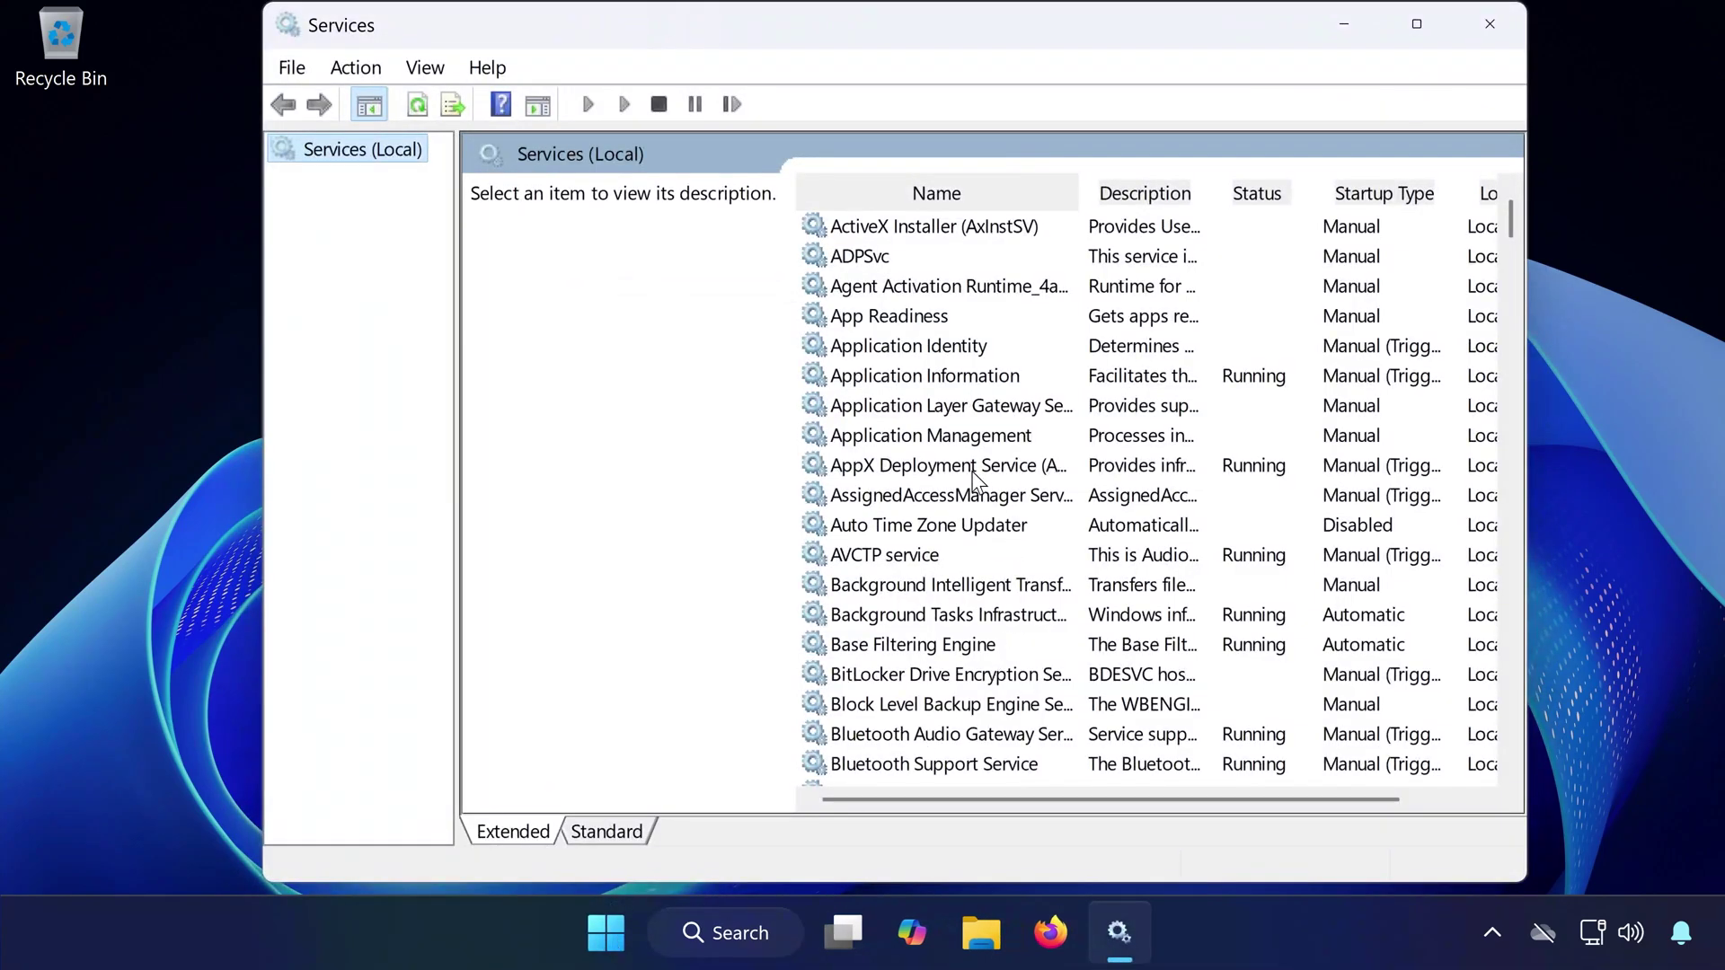
pyautogui.click(966, 438)
pyautogui.press('w')
pyautogui.scroll(-10, 962, 439)
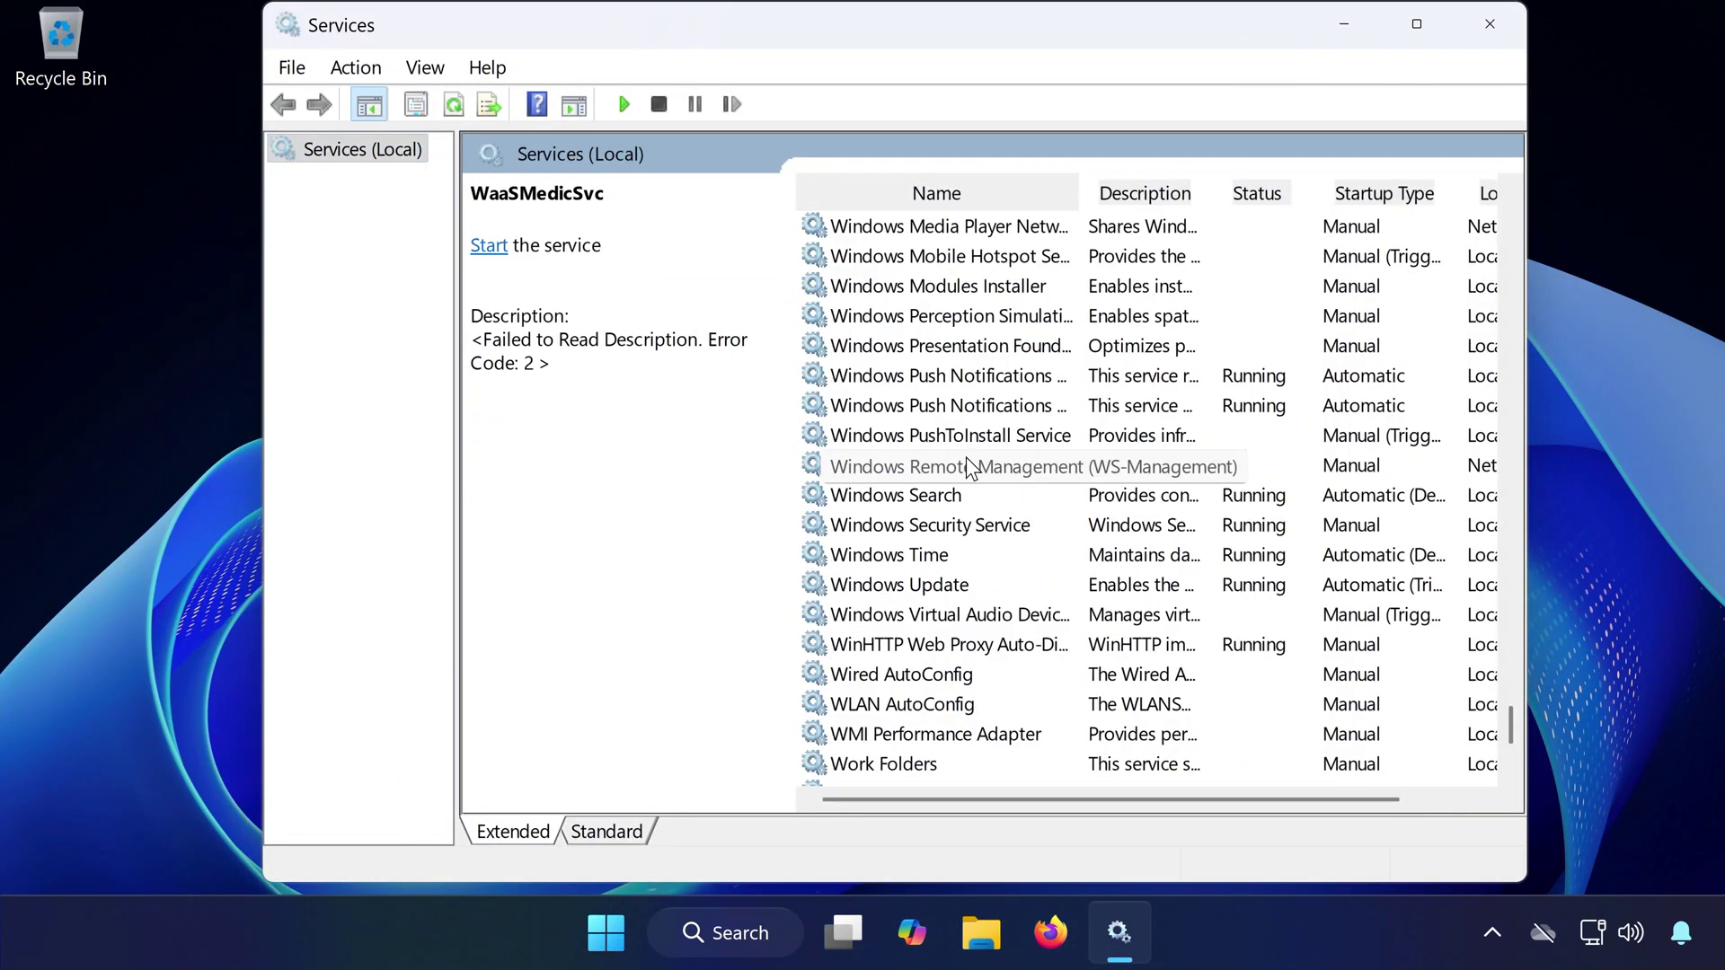
# - Check the Windows Update service properties, then restart the service
pyautogui.doubleClick(974, 585)
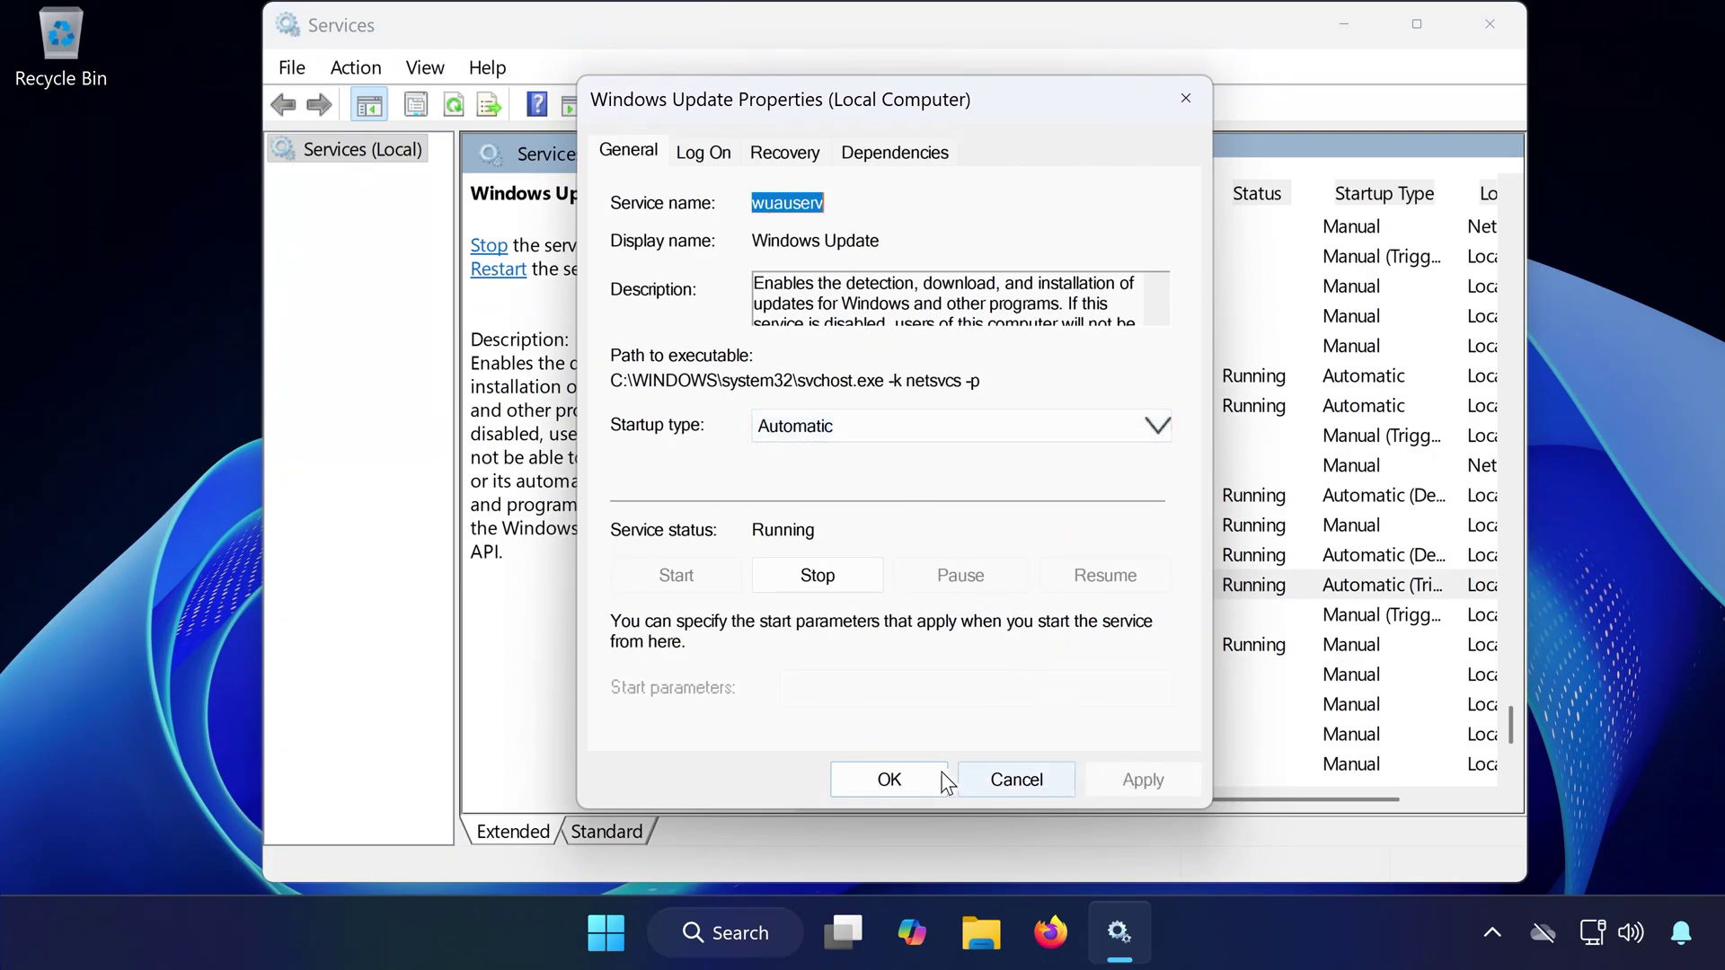
pyautogui.click(886, 777)
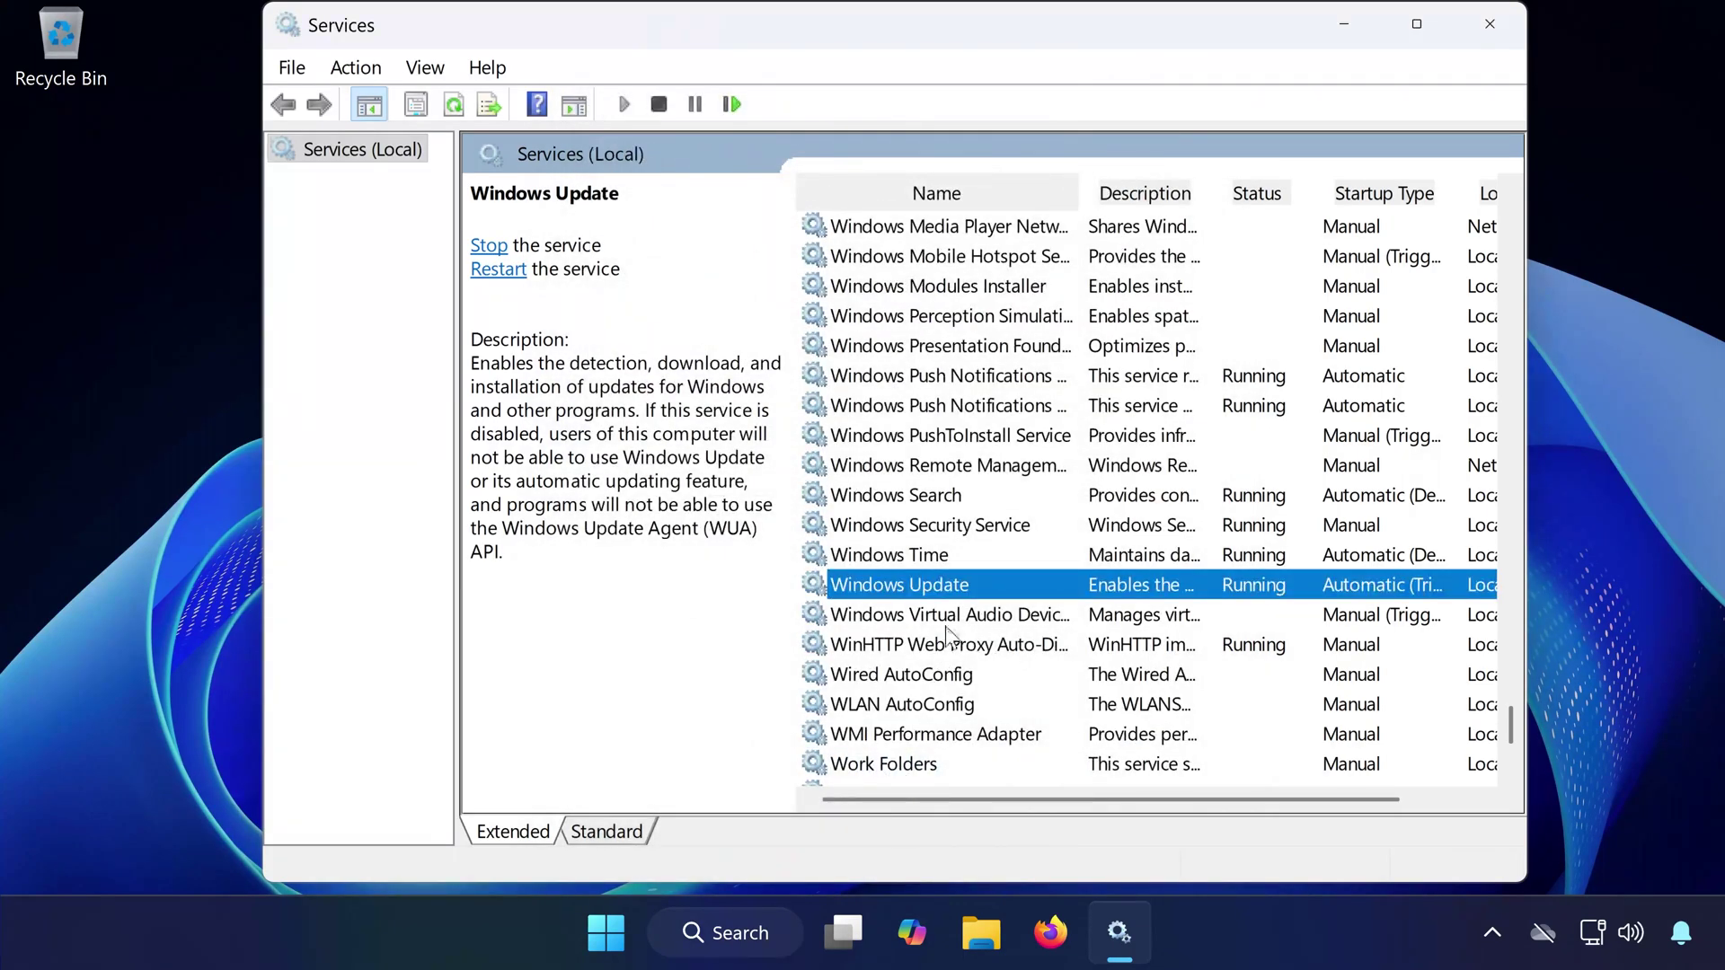
pyautogui.rightClick(981, 584)
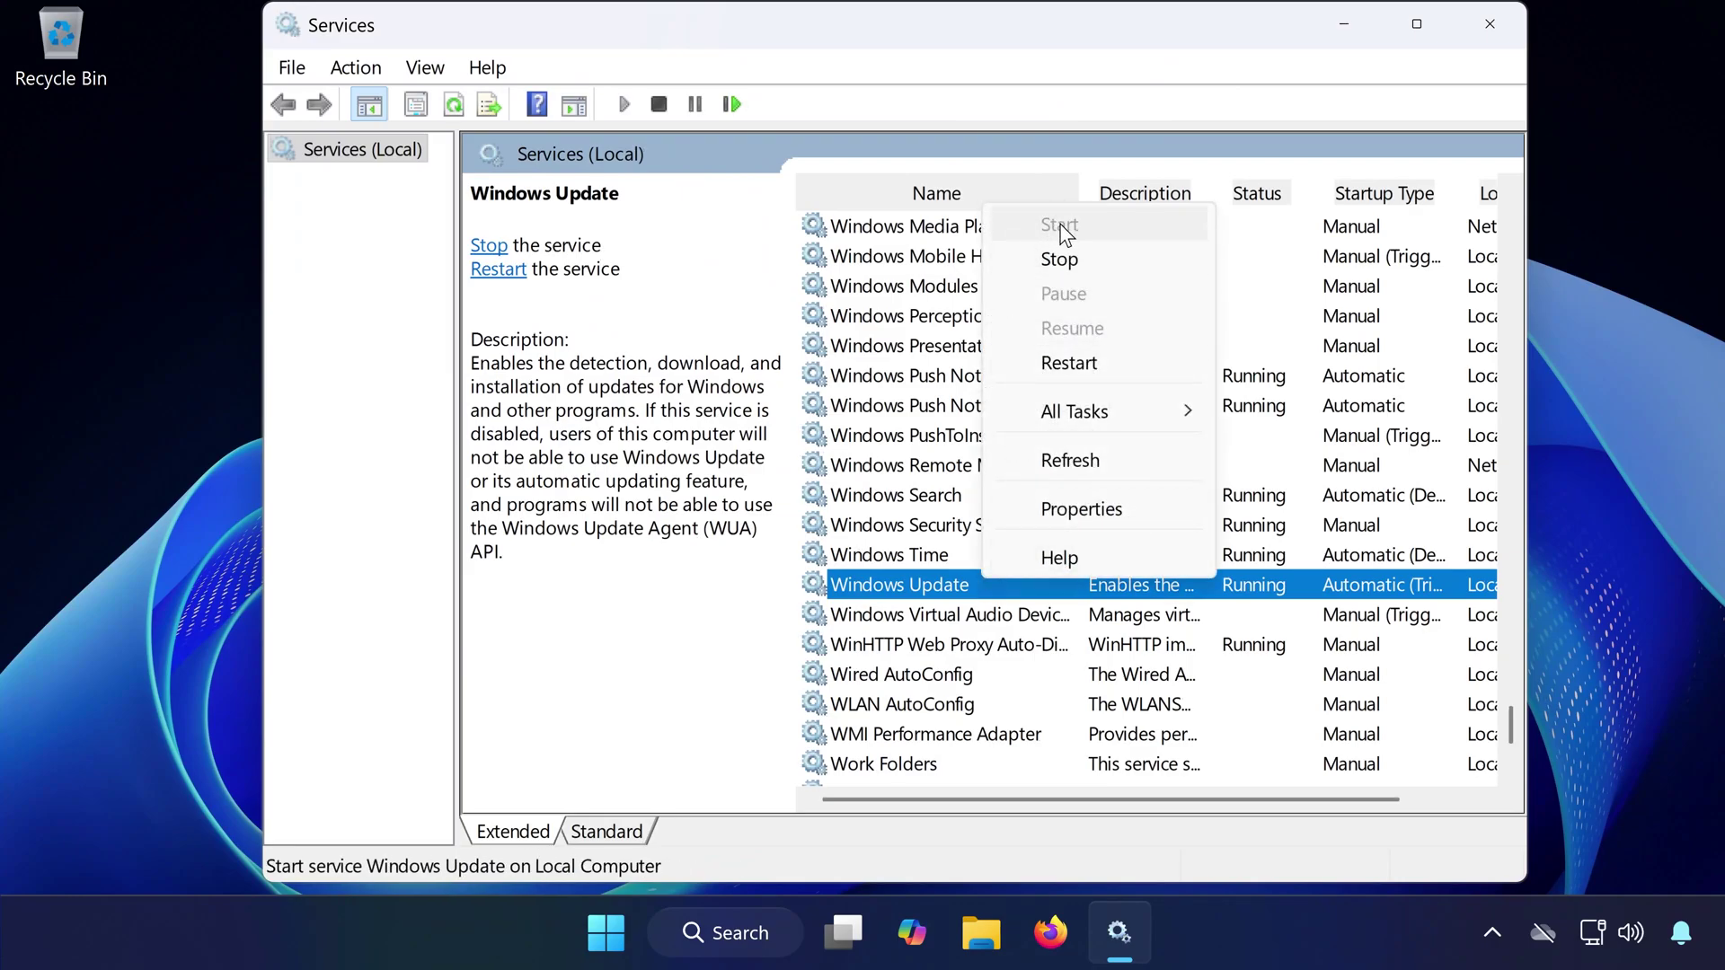
pyautogui.click(1089, 372)
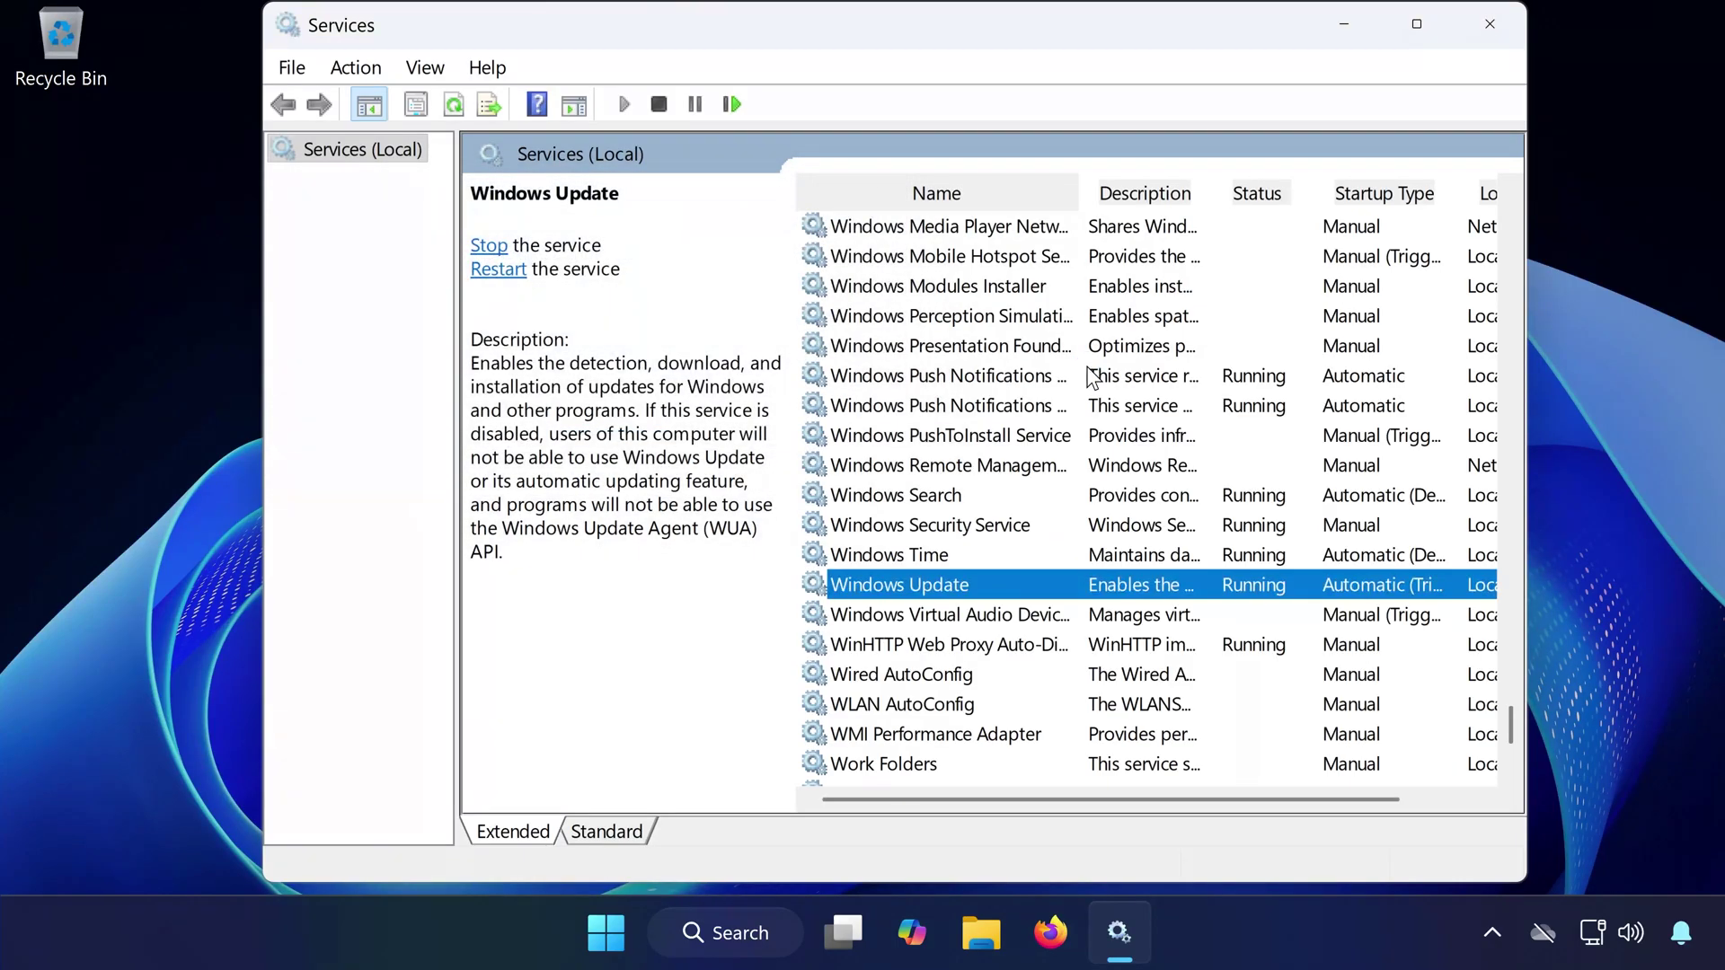
# - Close Services and browse File Explorer to C:\Windows\SoftwareDistribution\Download
pyautogui.click(1489, 24)
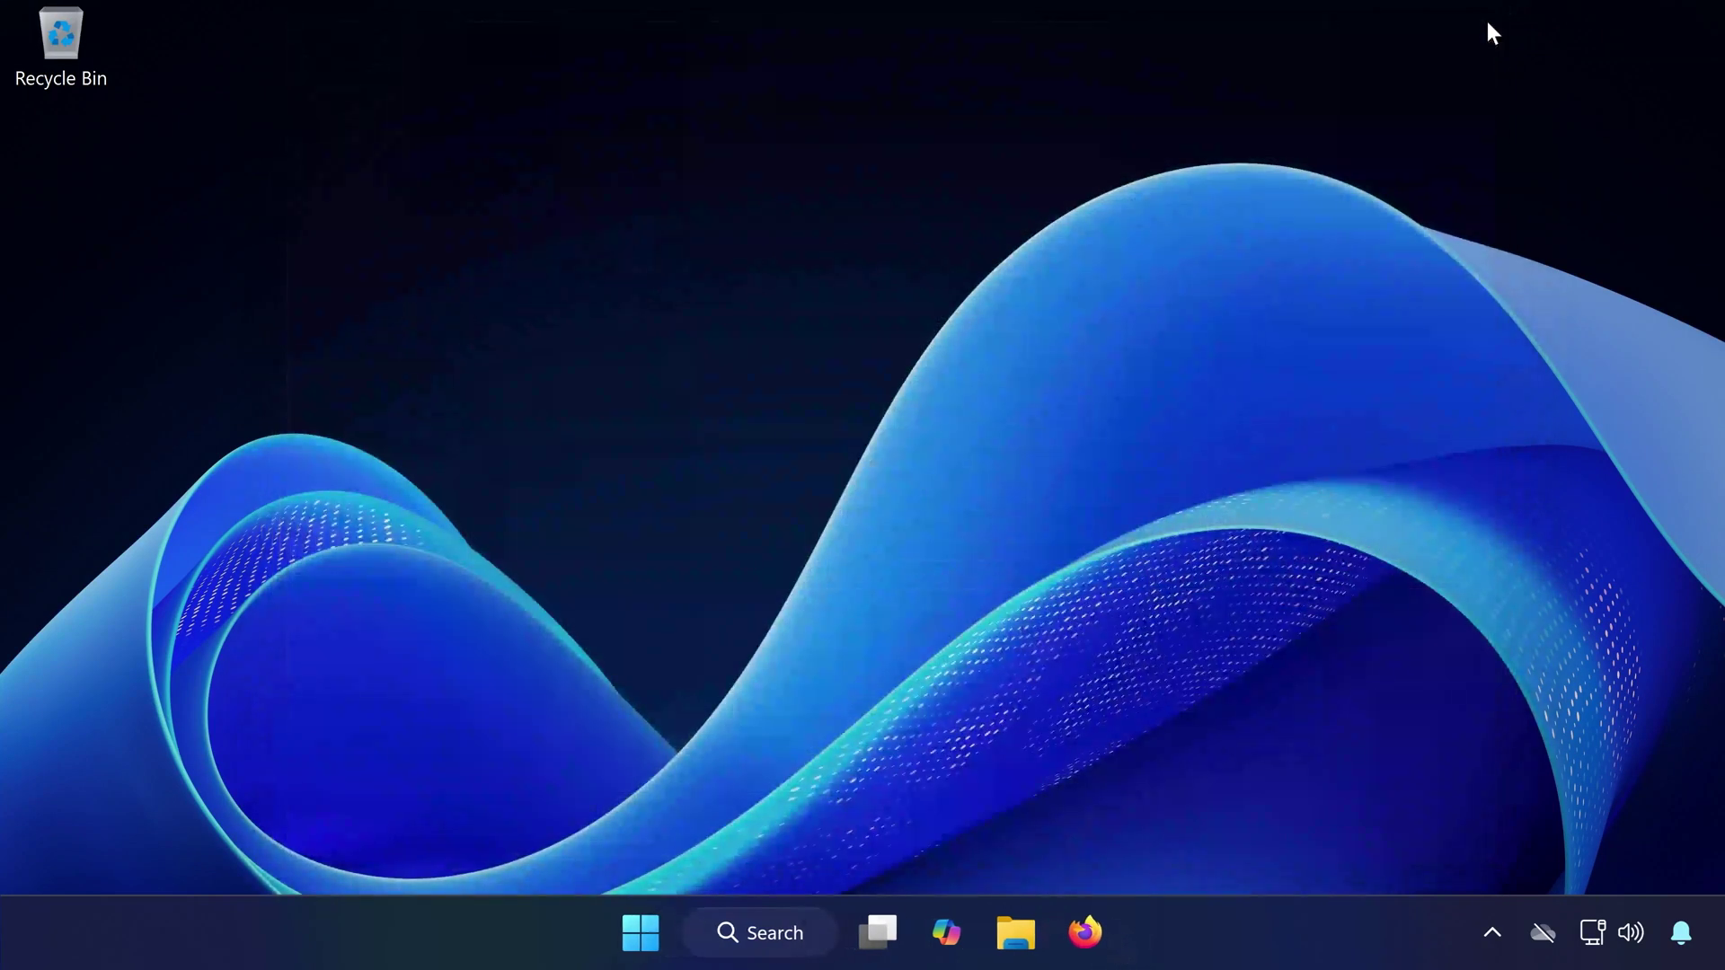
pyautogui.press('super+e')
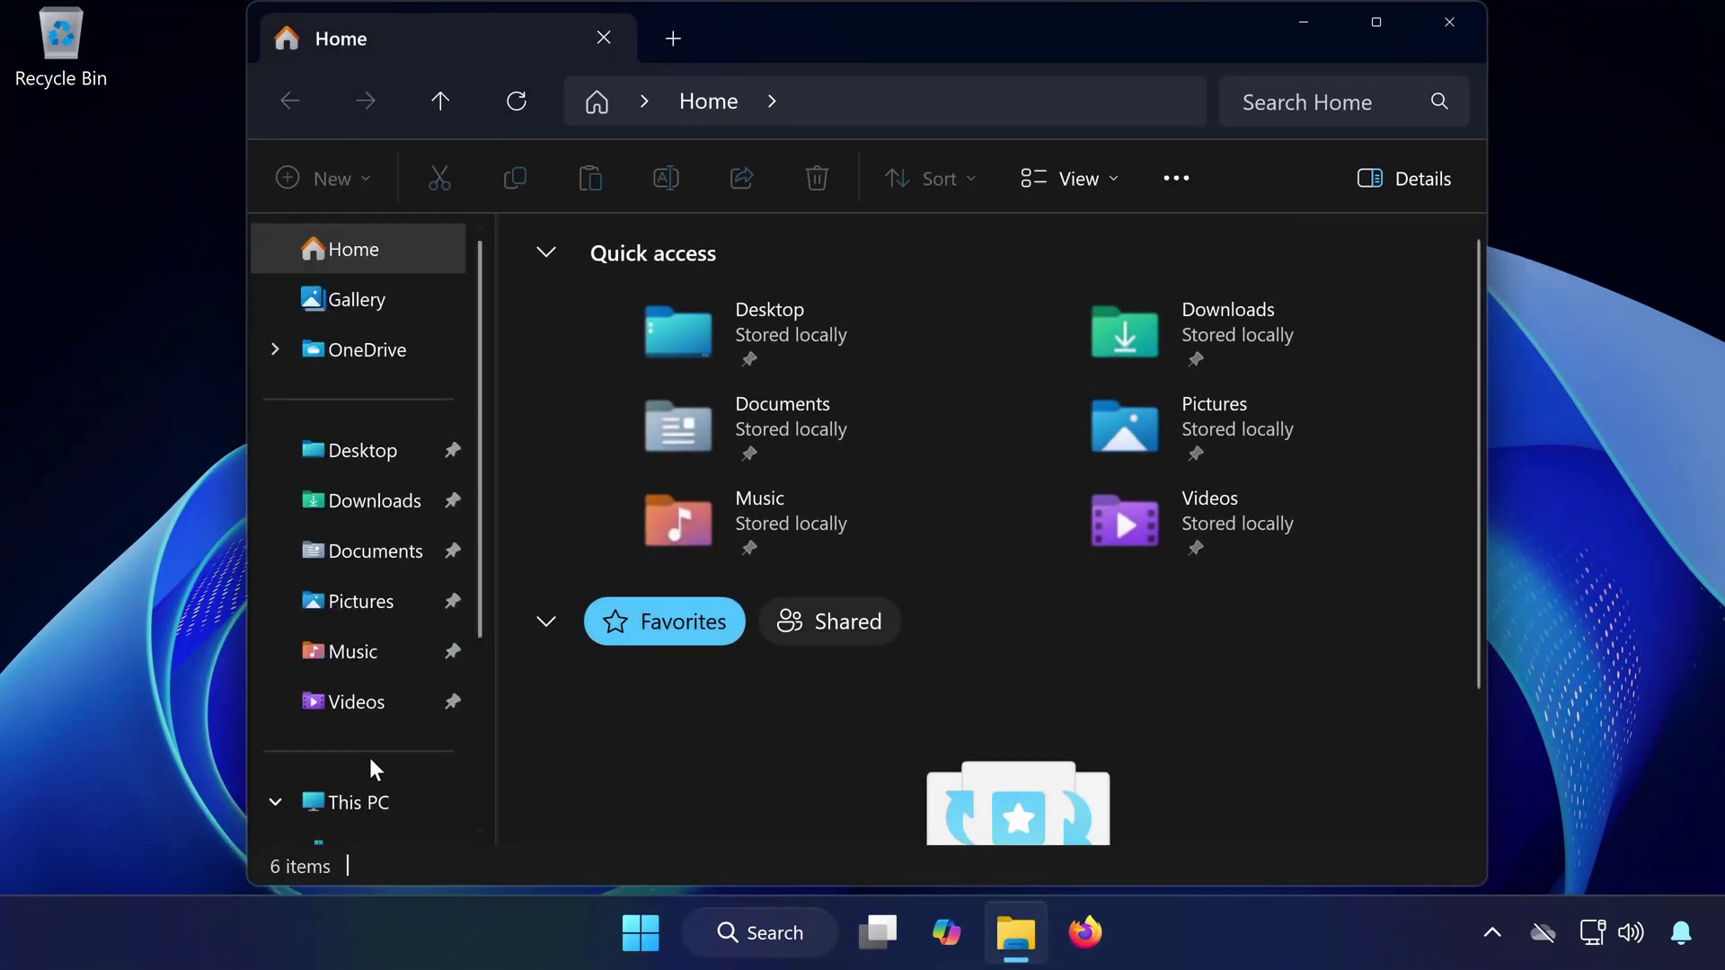
pyautogui.click(354, 804)
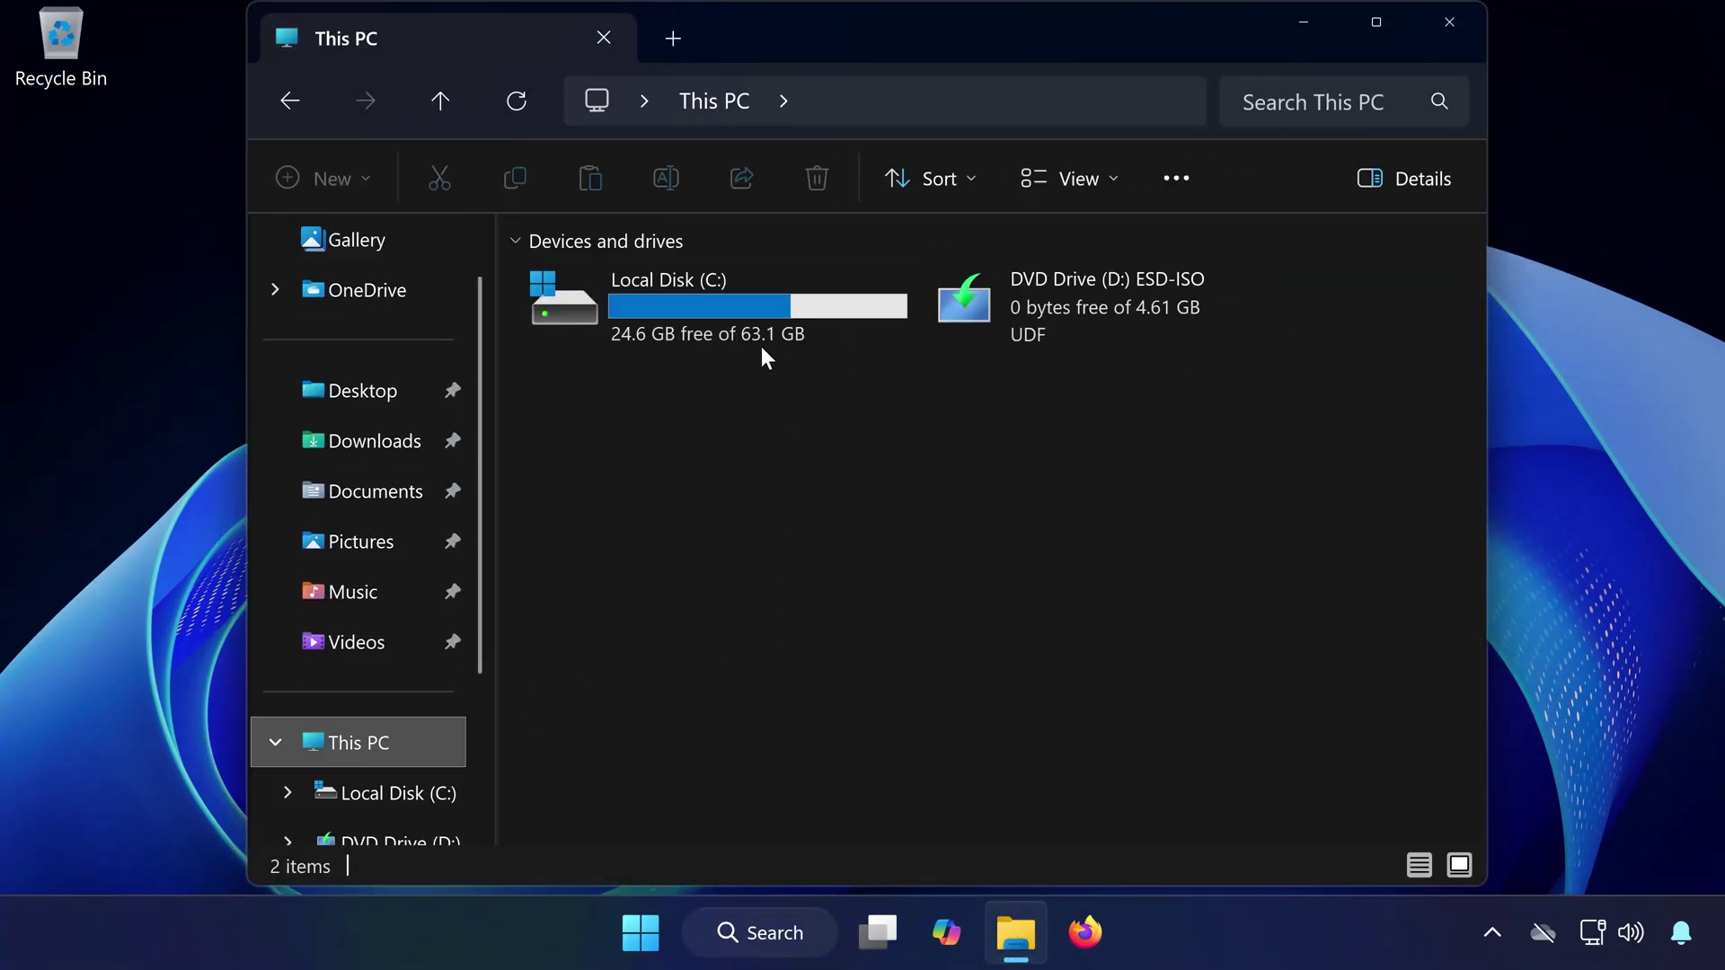
pyautogui.doubleClick(758, 319)
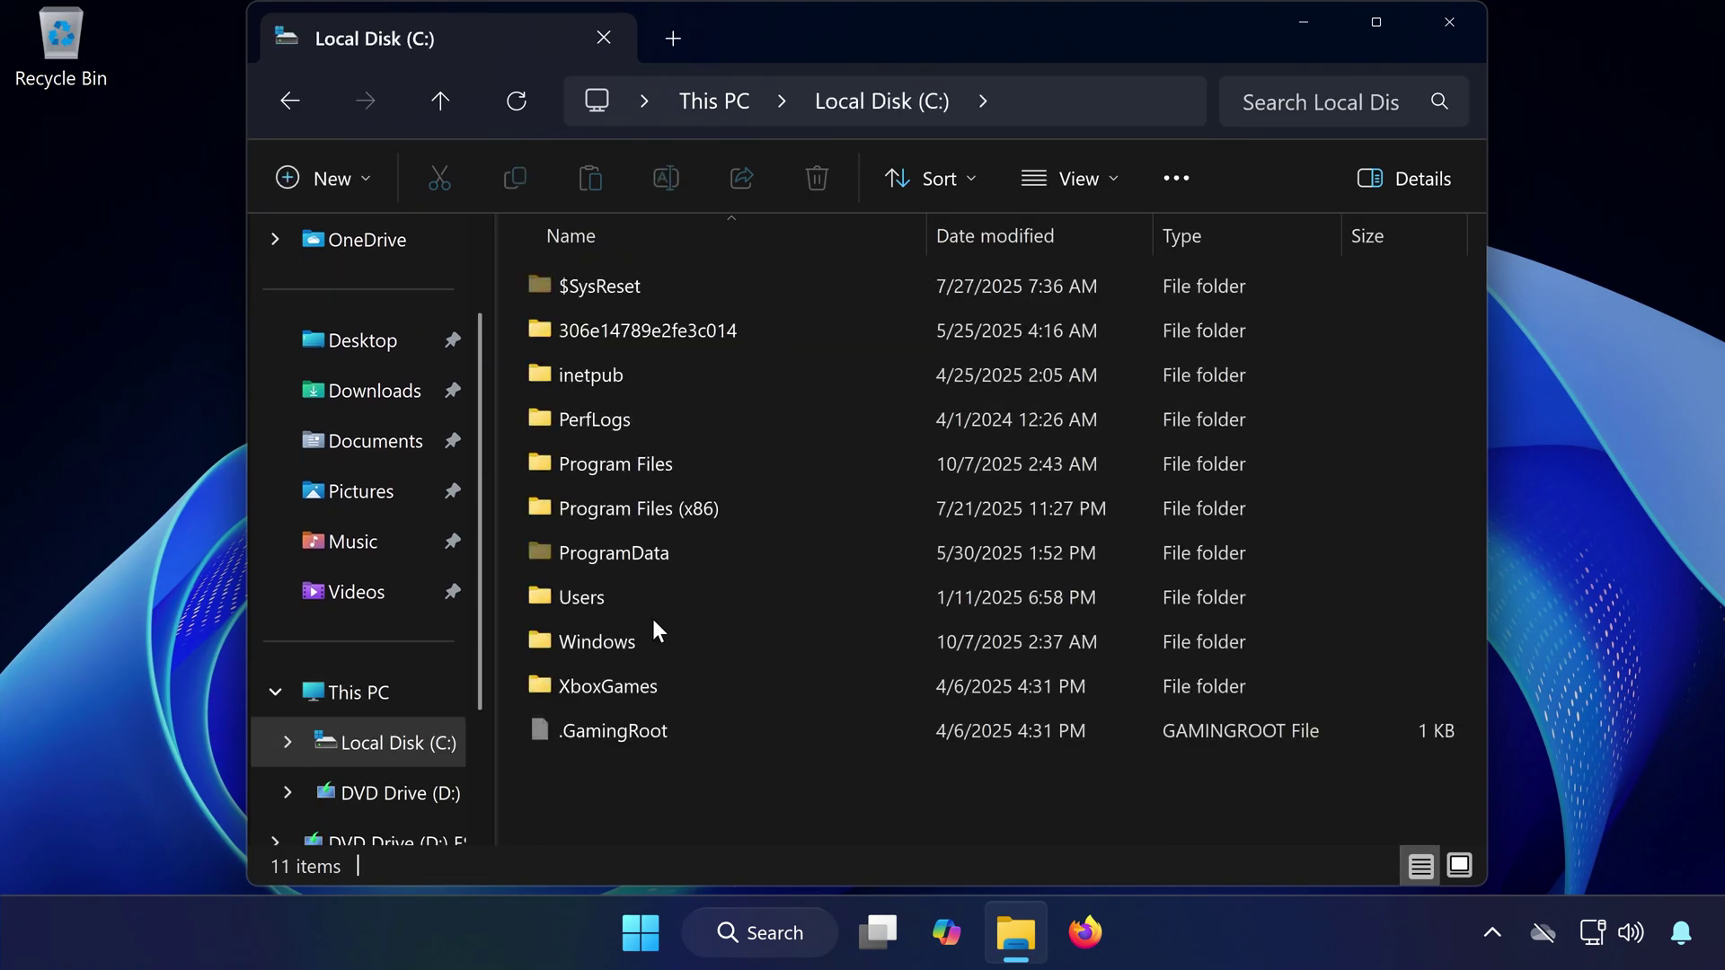
pyautogui.doubleClick(647, 638)
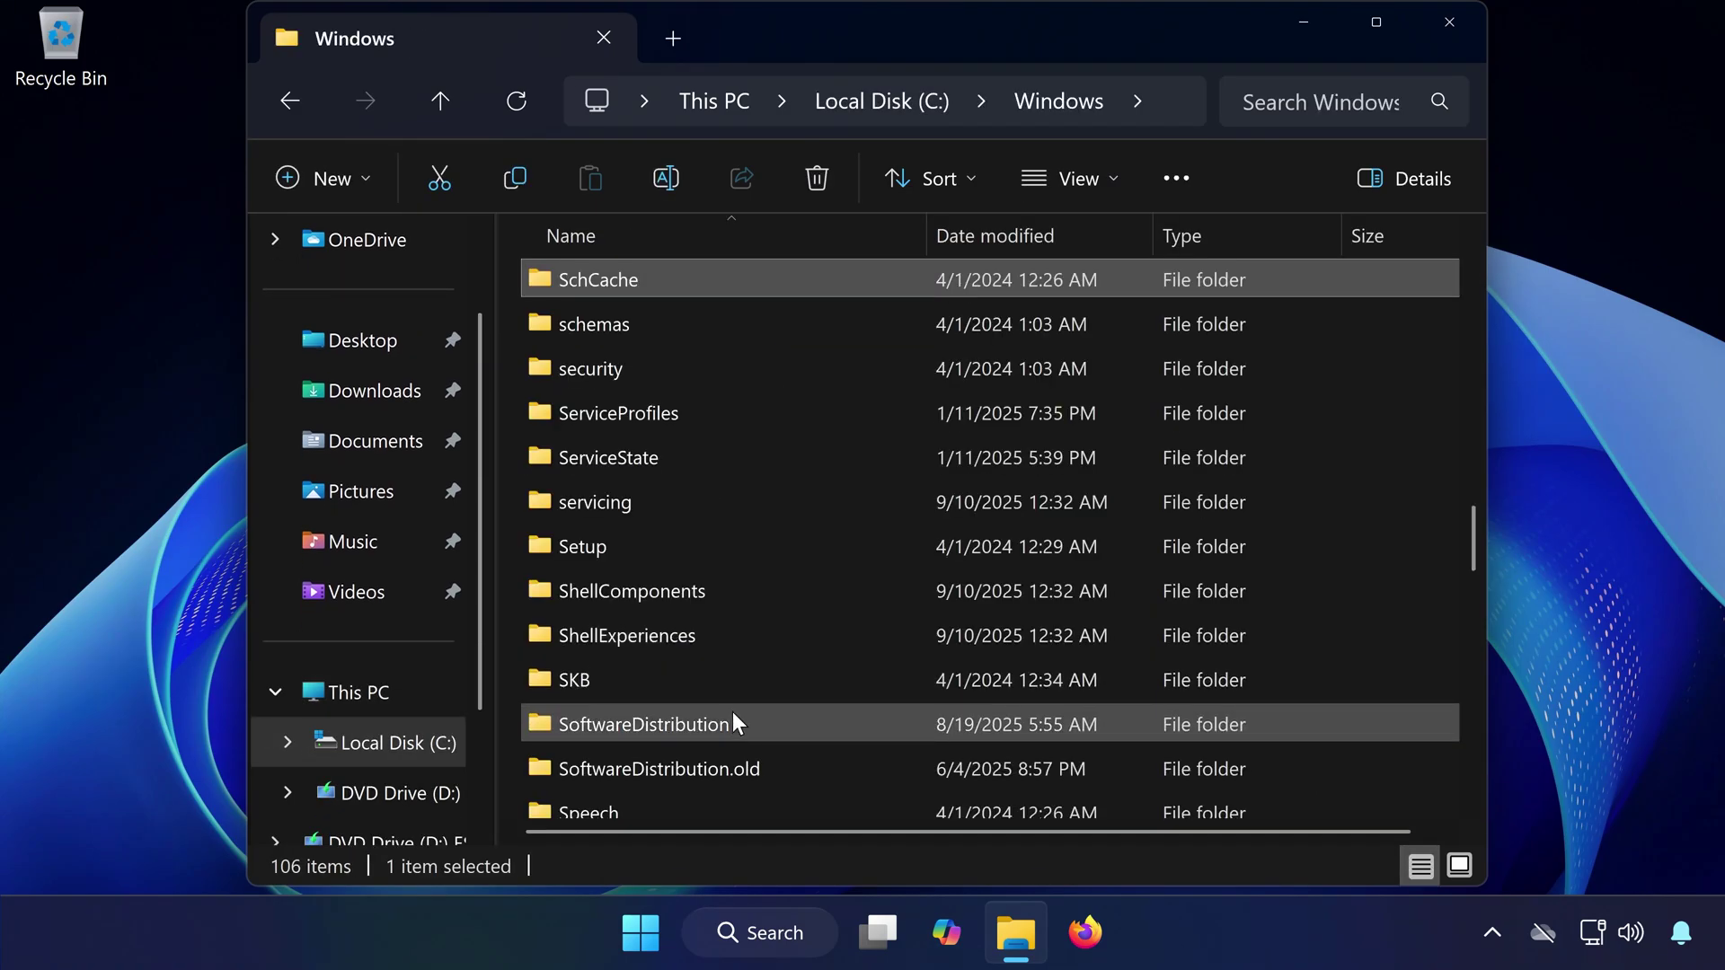
pyautogui.doubleClick(734, 719)
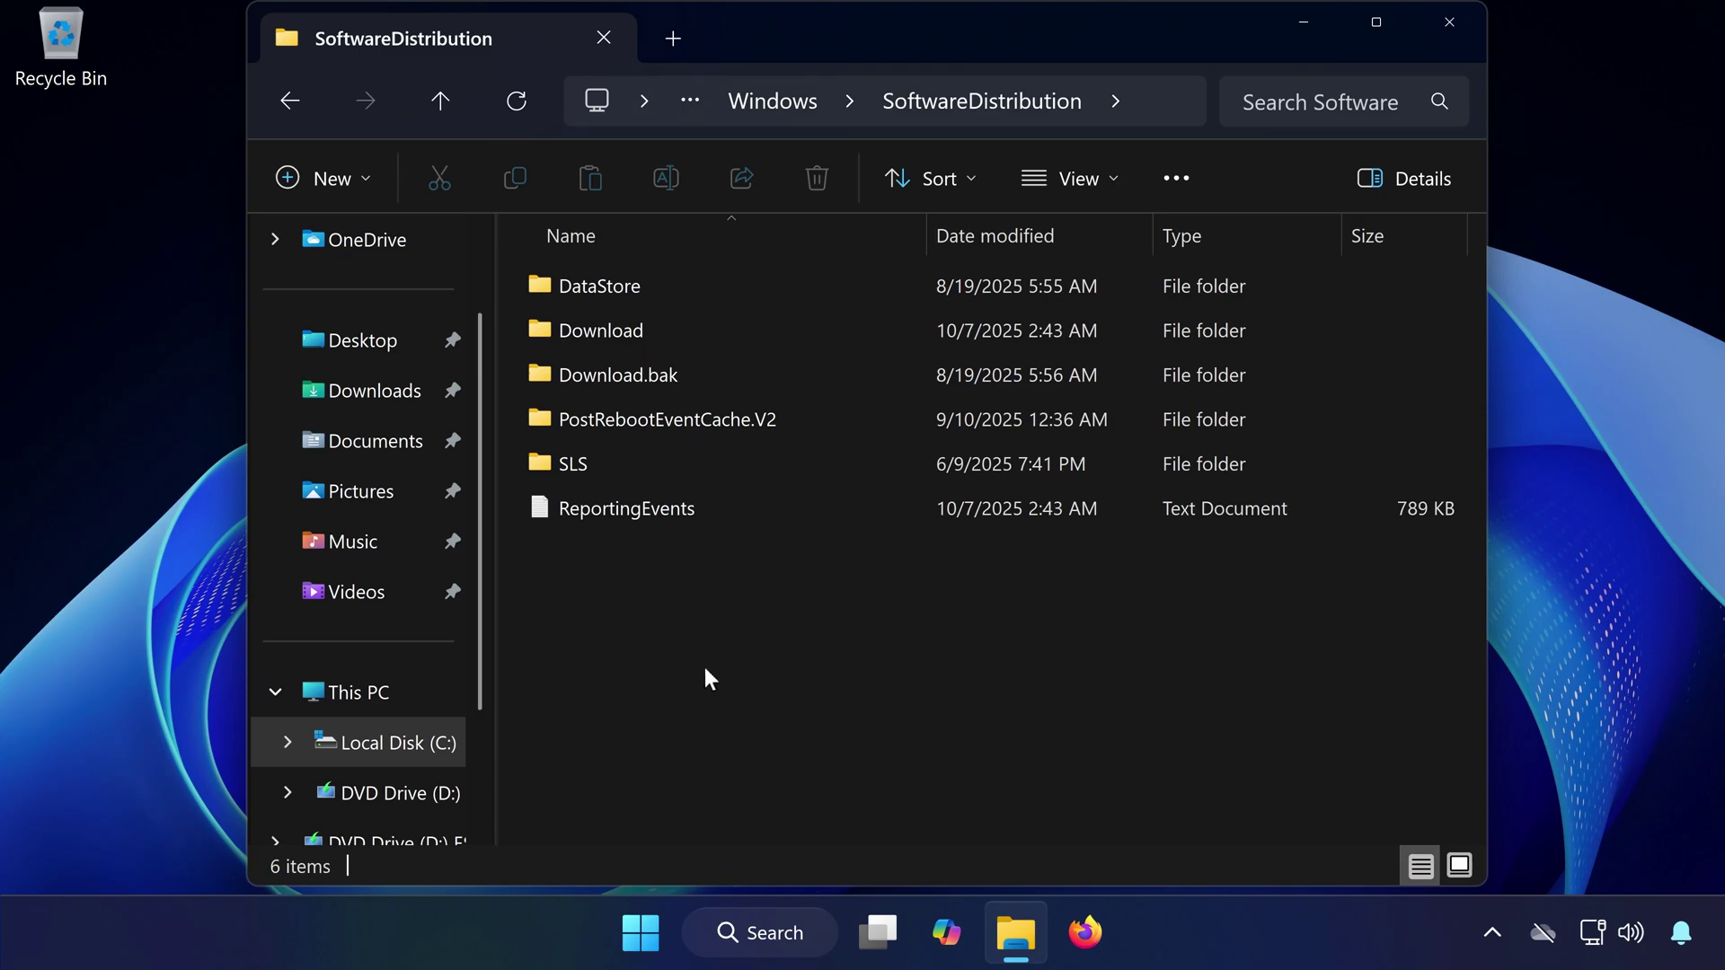
pyautogui.doubleClick(639, 329)
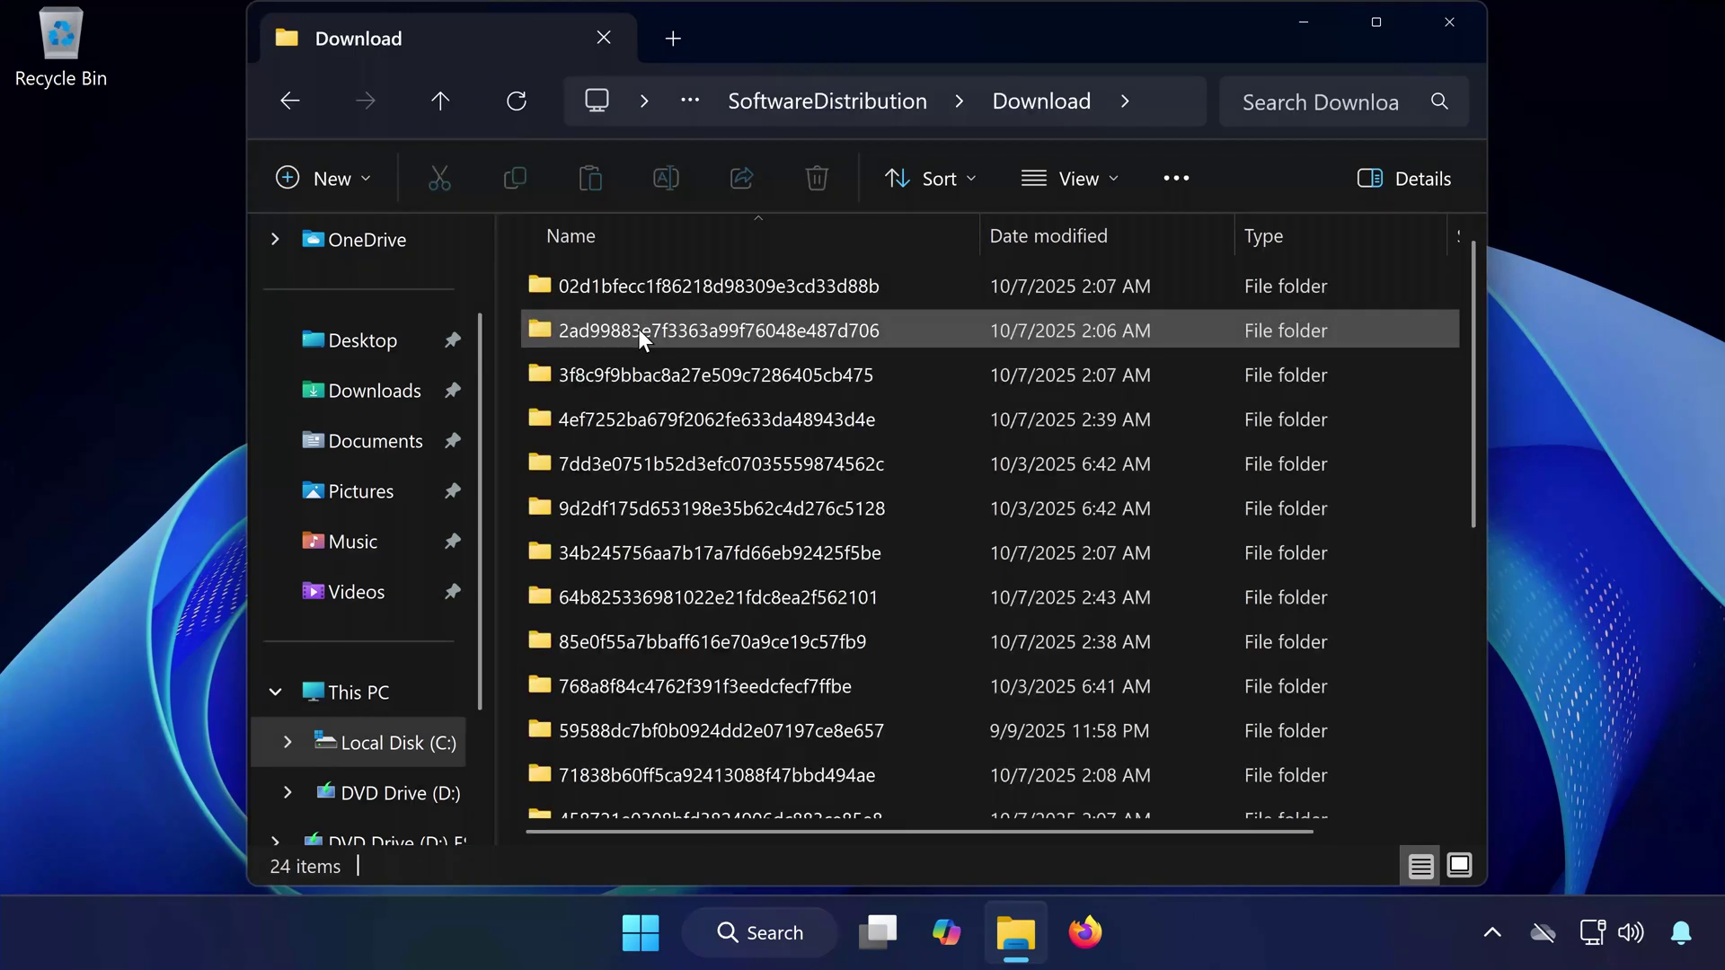
# - Delete all items in the Download folder, granting administrator permission for all
pyautogui.click(518, 283)
pyautogui.moveTo(512, 281); pyautogui.dragTo(763, 943)
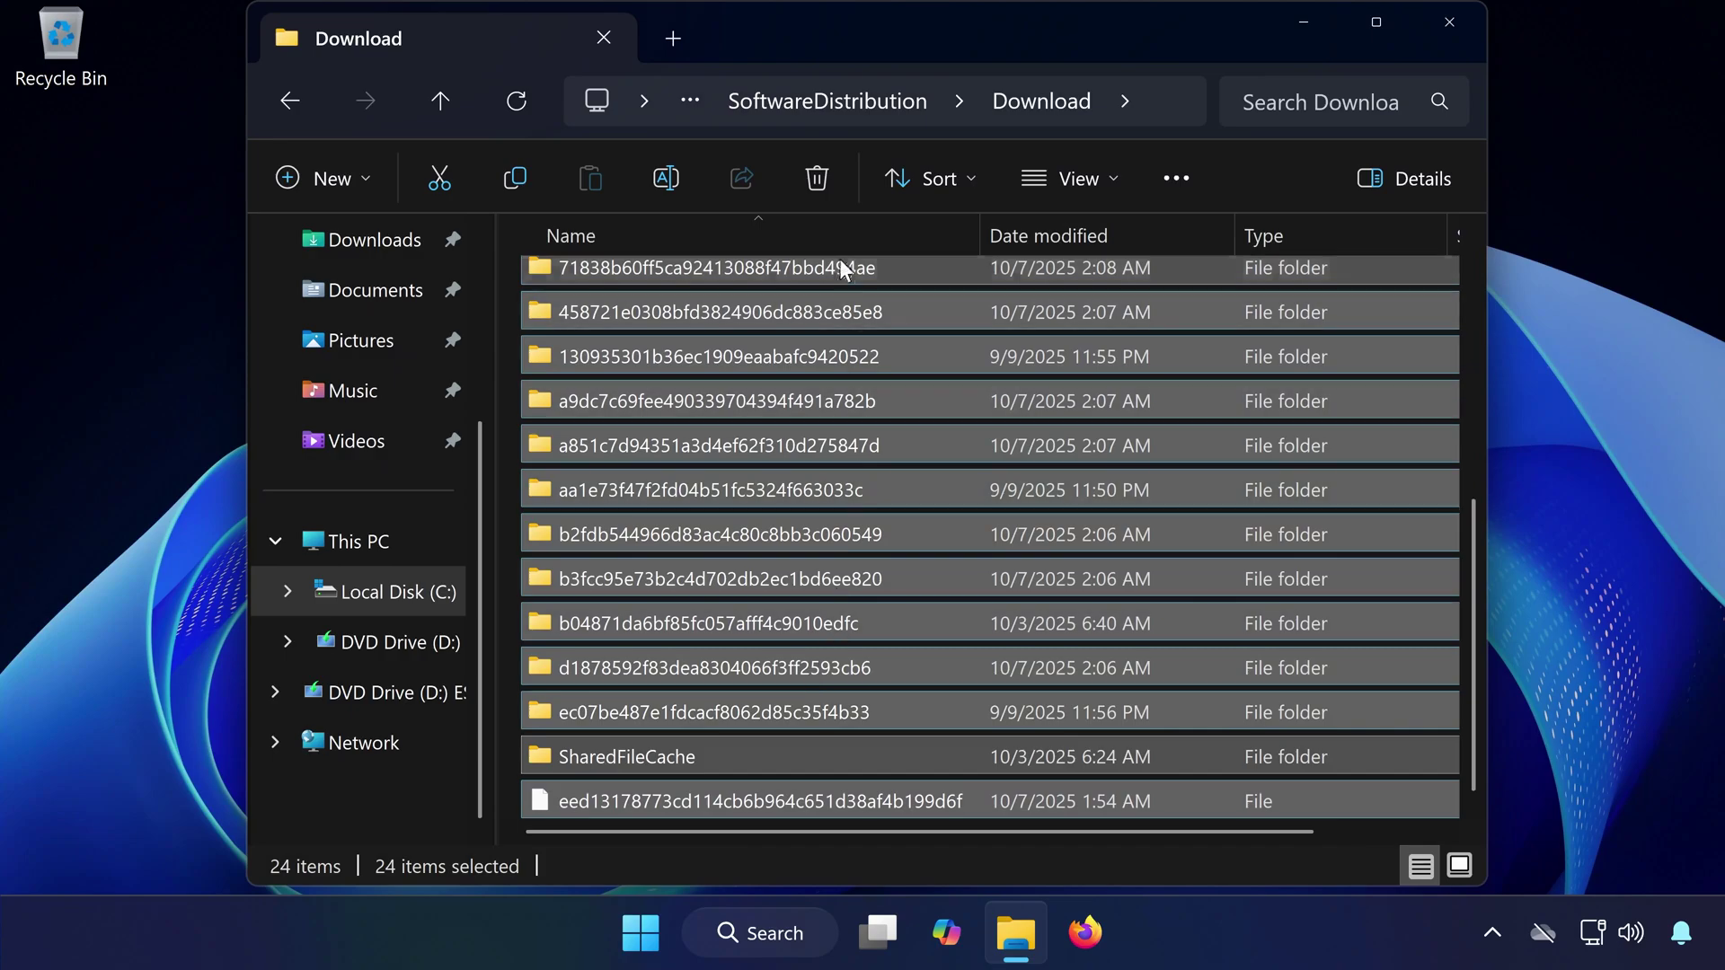
pyautogui.click(815, 180)
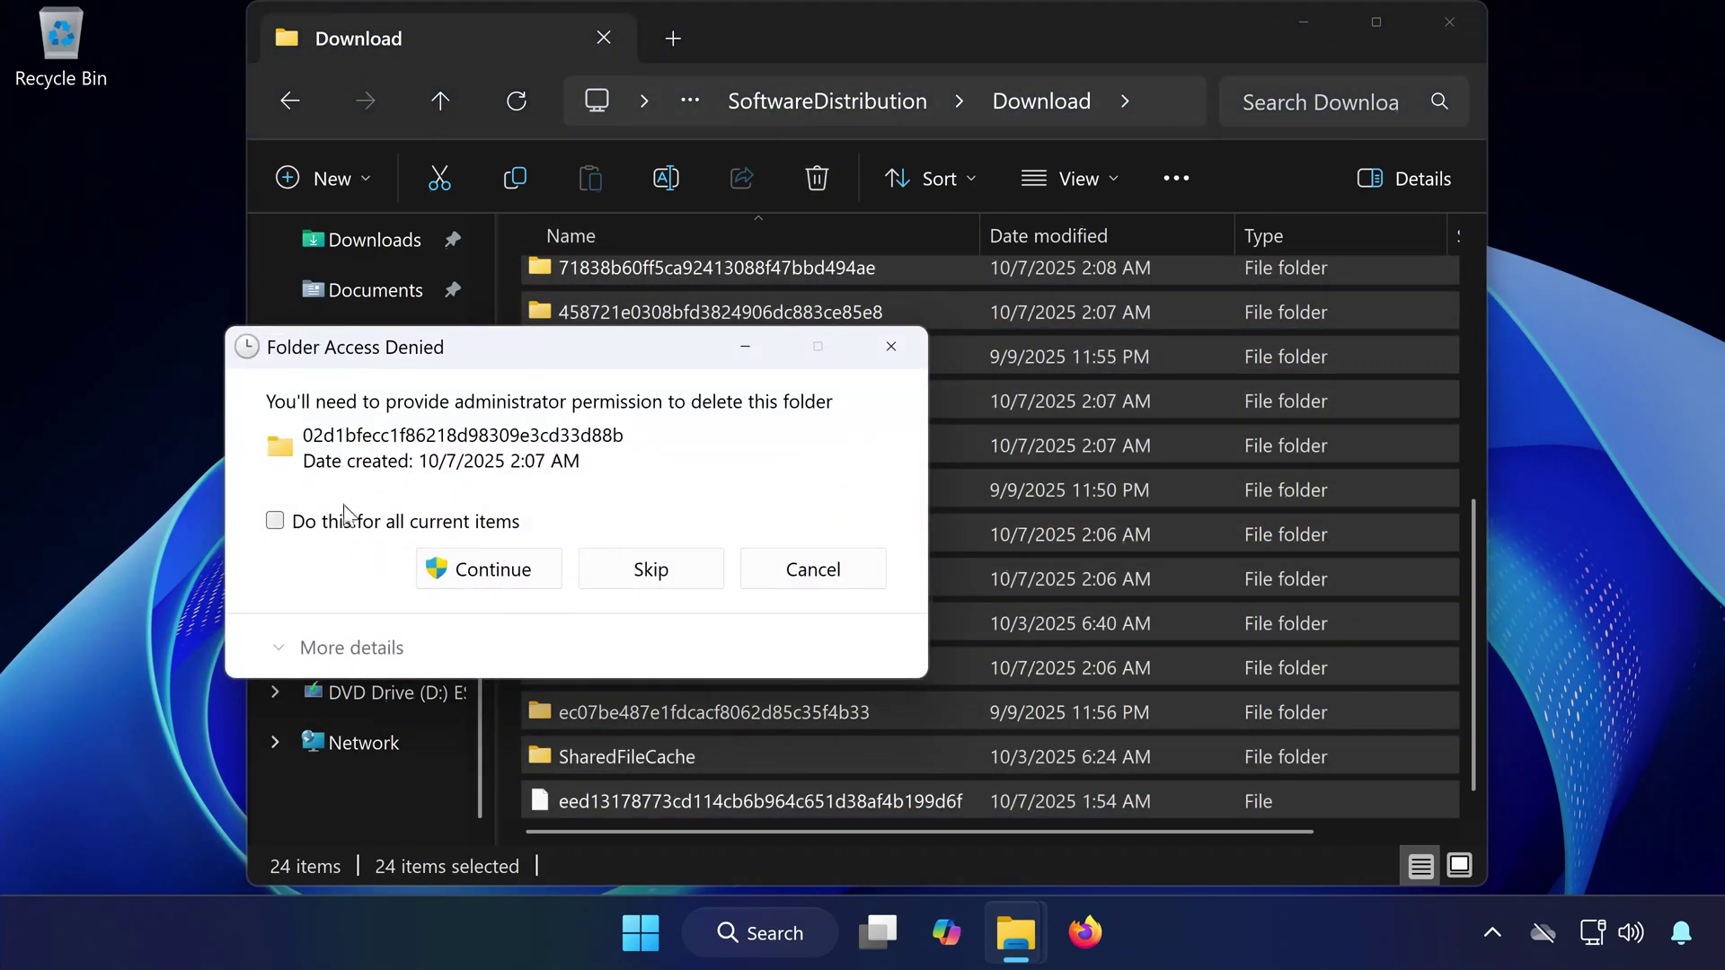
pyautogui.click(279, 521)
pyautogui.click(489, 566)
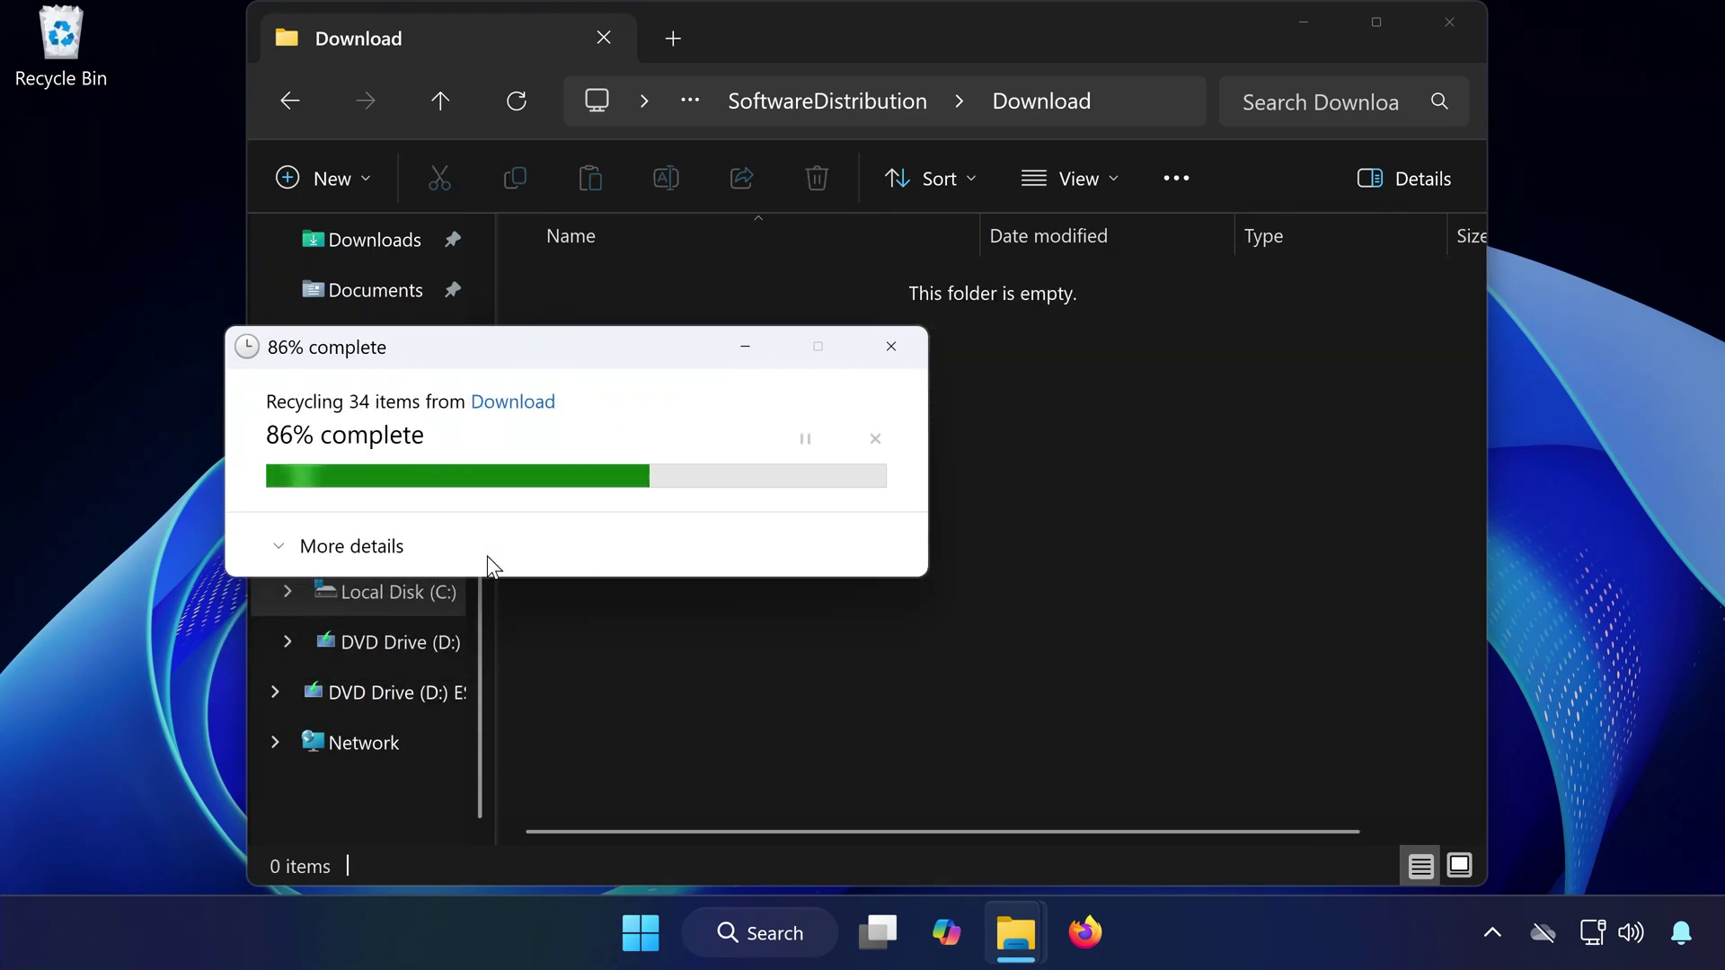
# - Close File Explorer and launch Command Prompt as administrator from a Start search for cmd
pyautogui.hotkey('alt', 'F4')
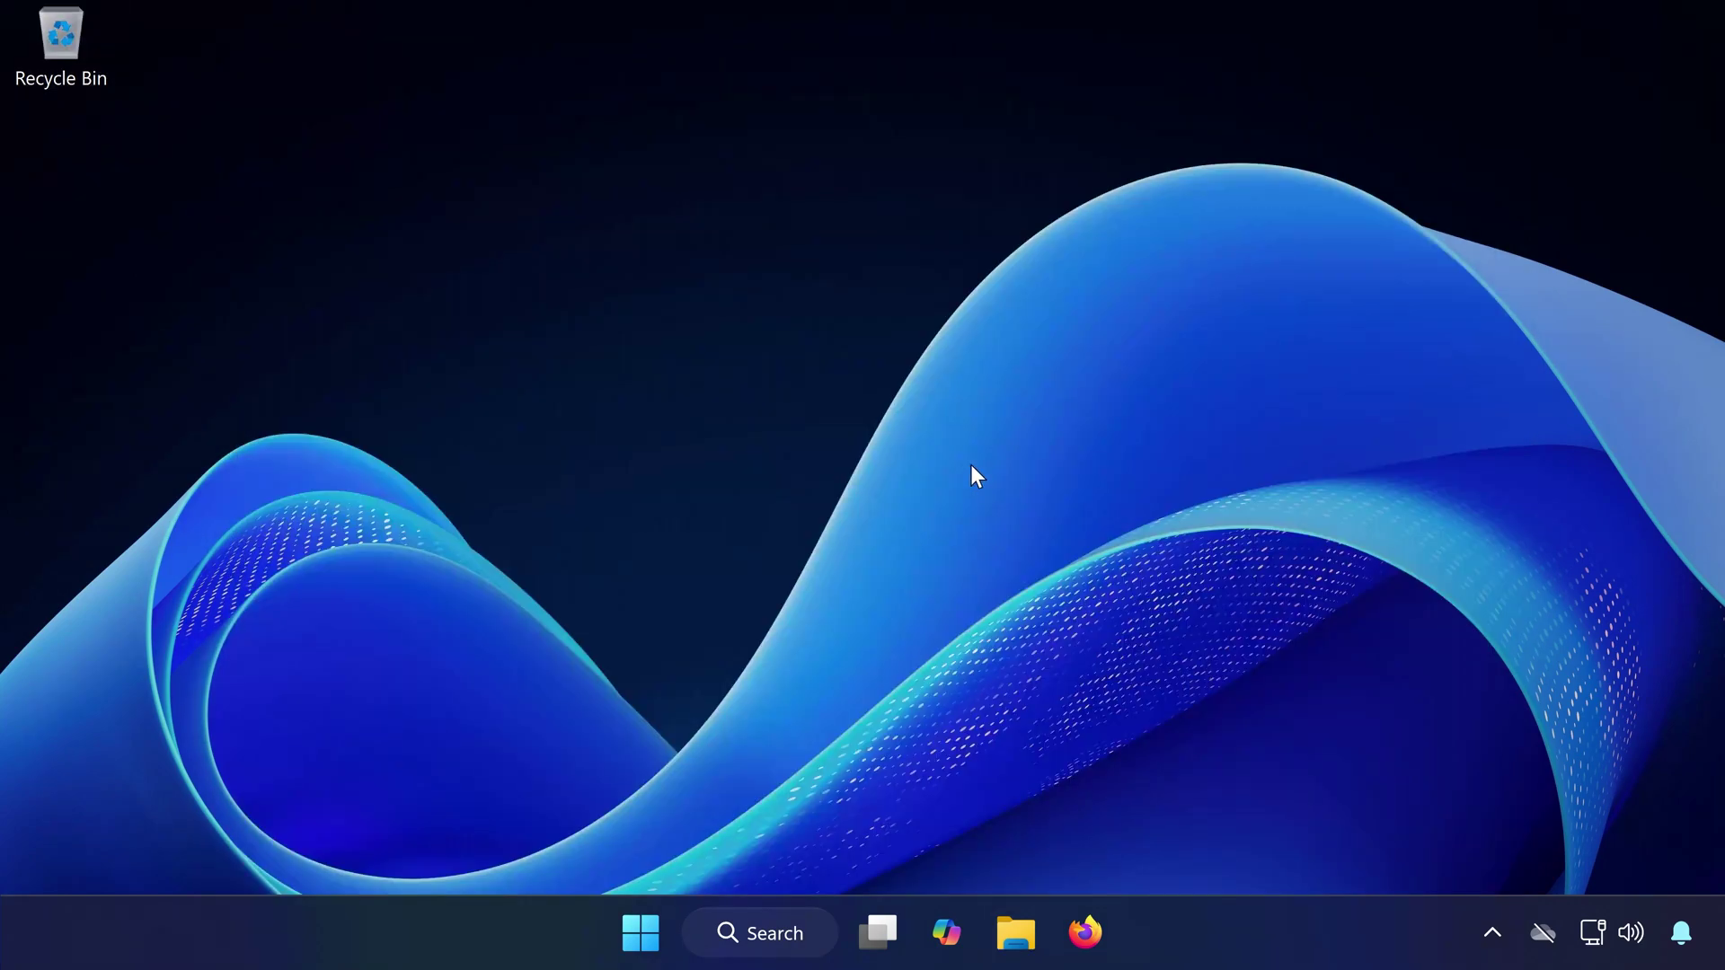
pyautogui.click(636, 939)
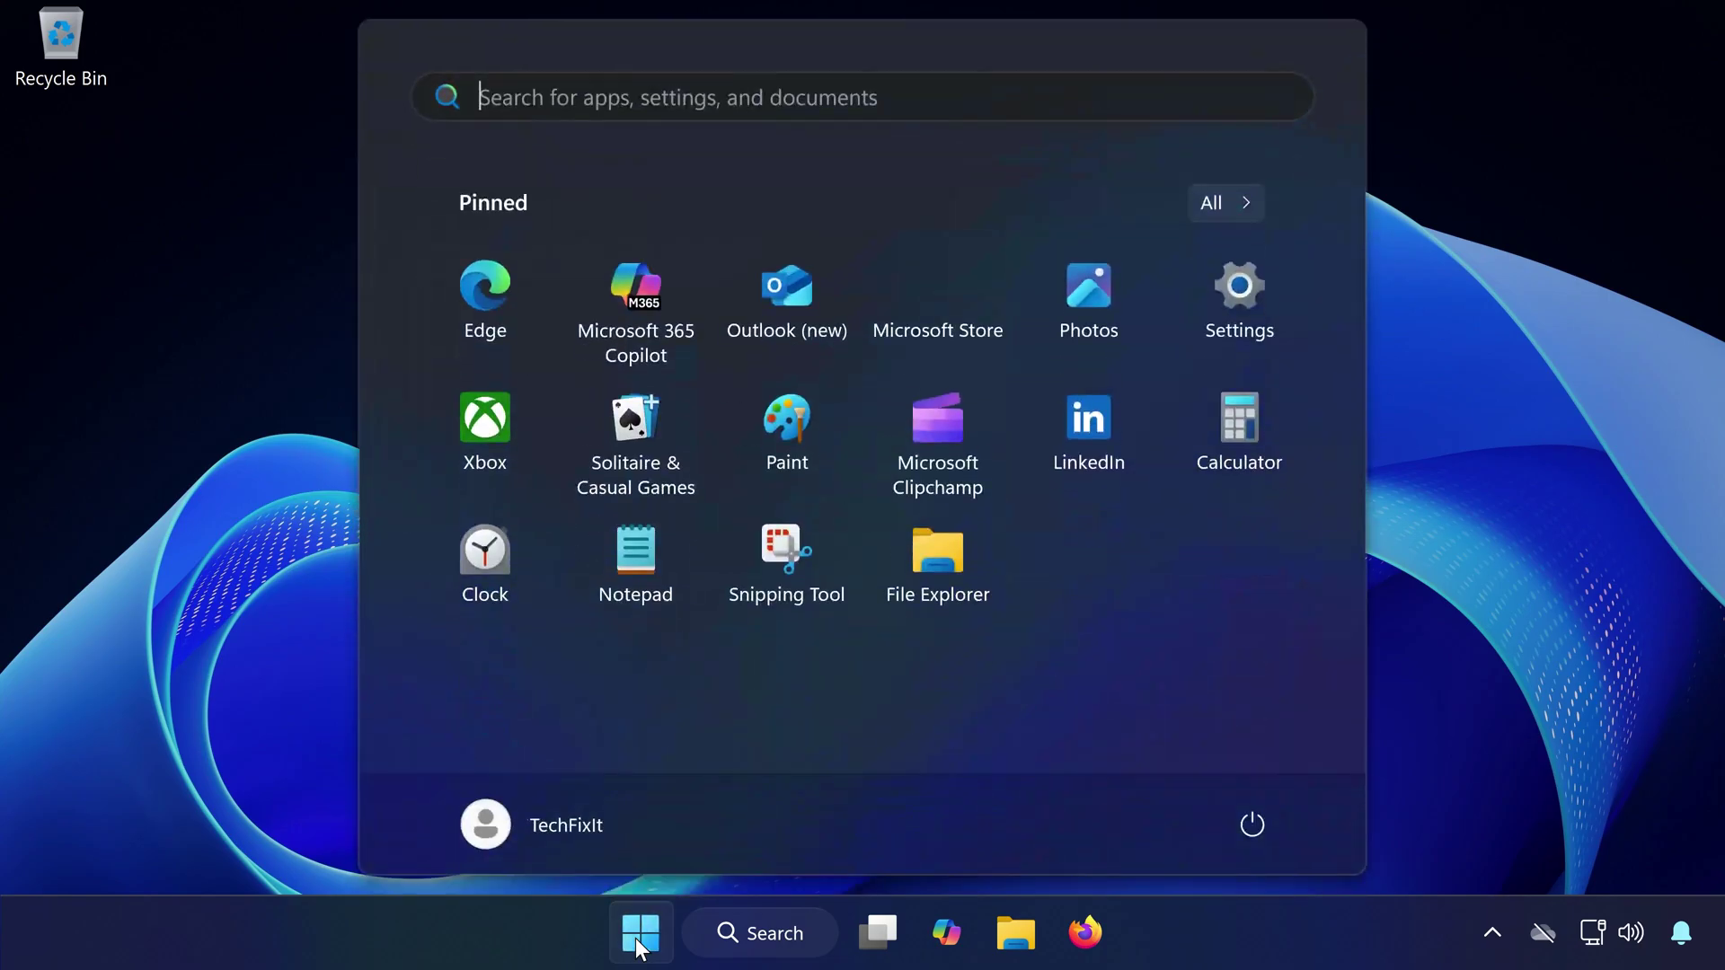
pyautogui.write('cmd')
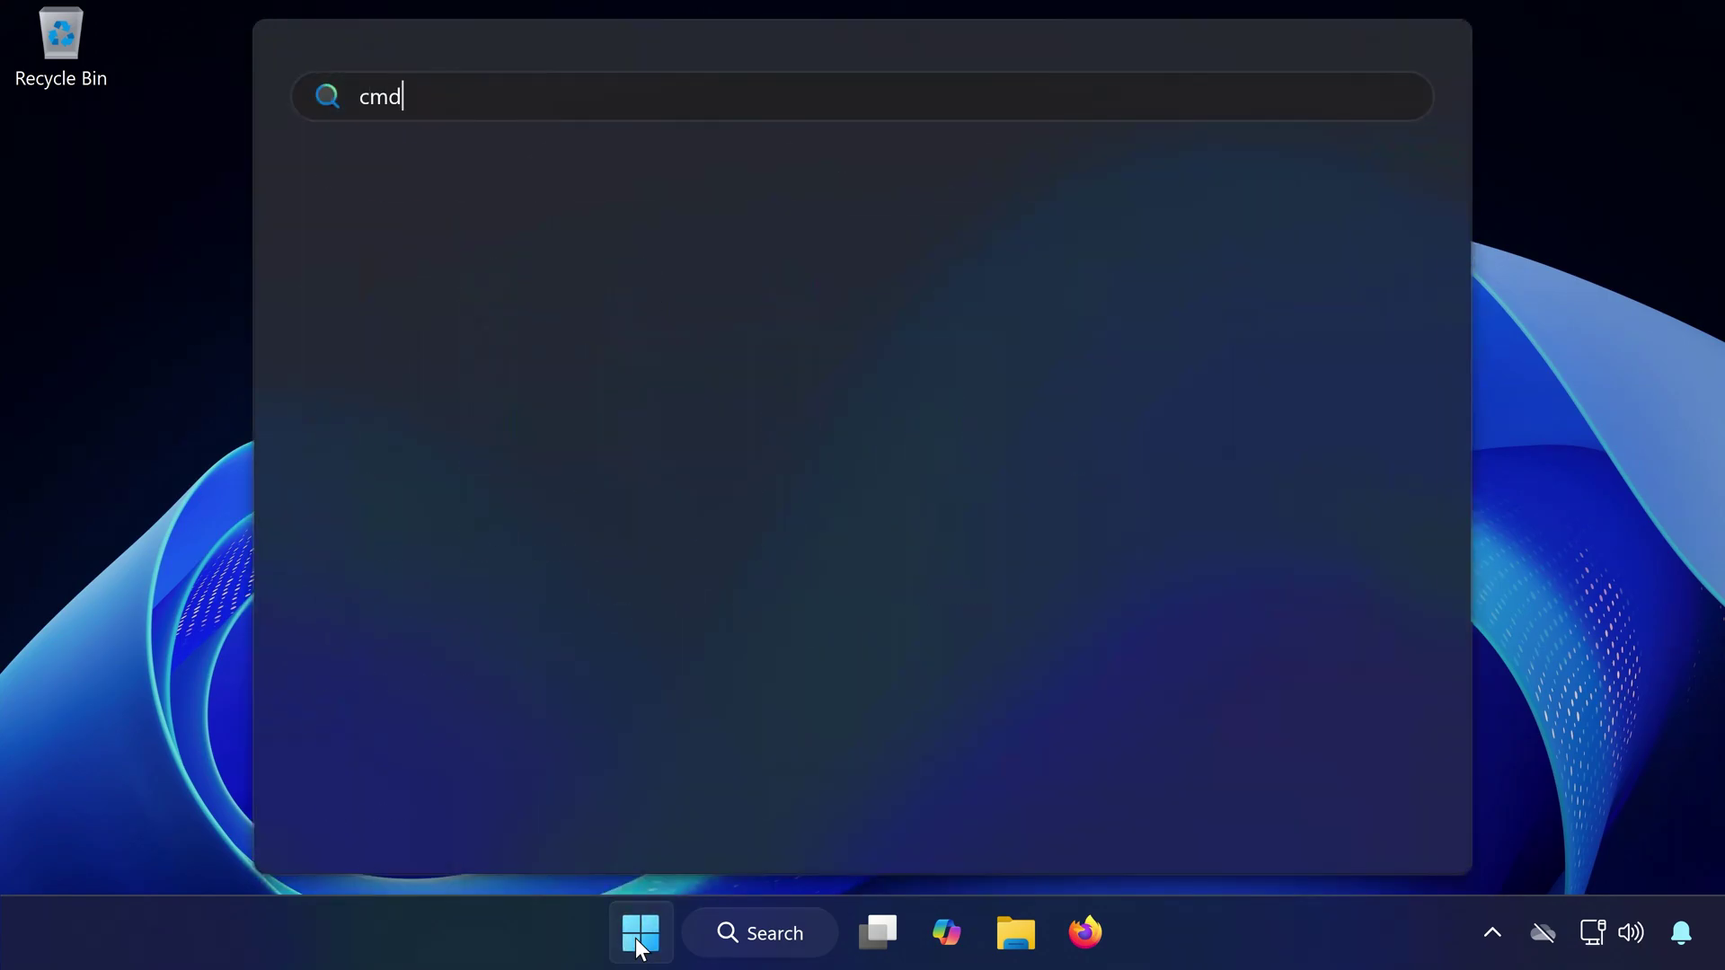
pyautogui.rightClick(626, 351)
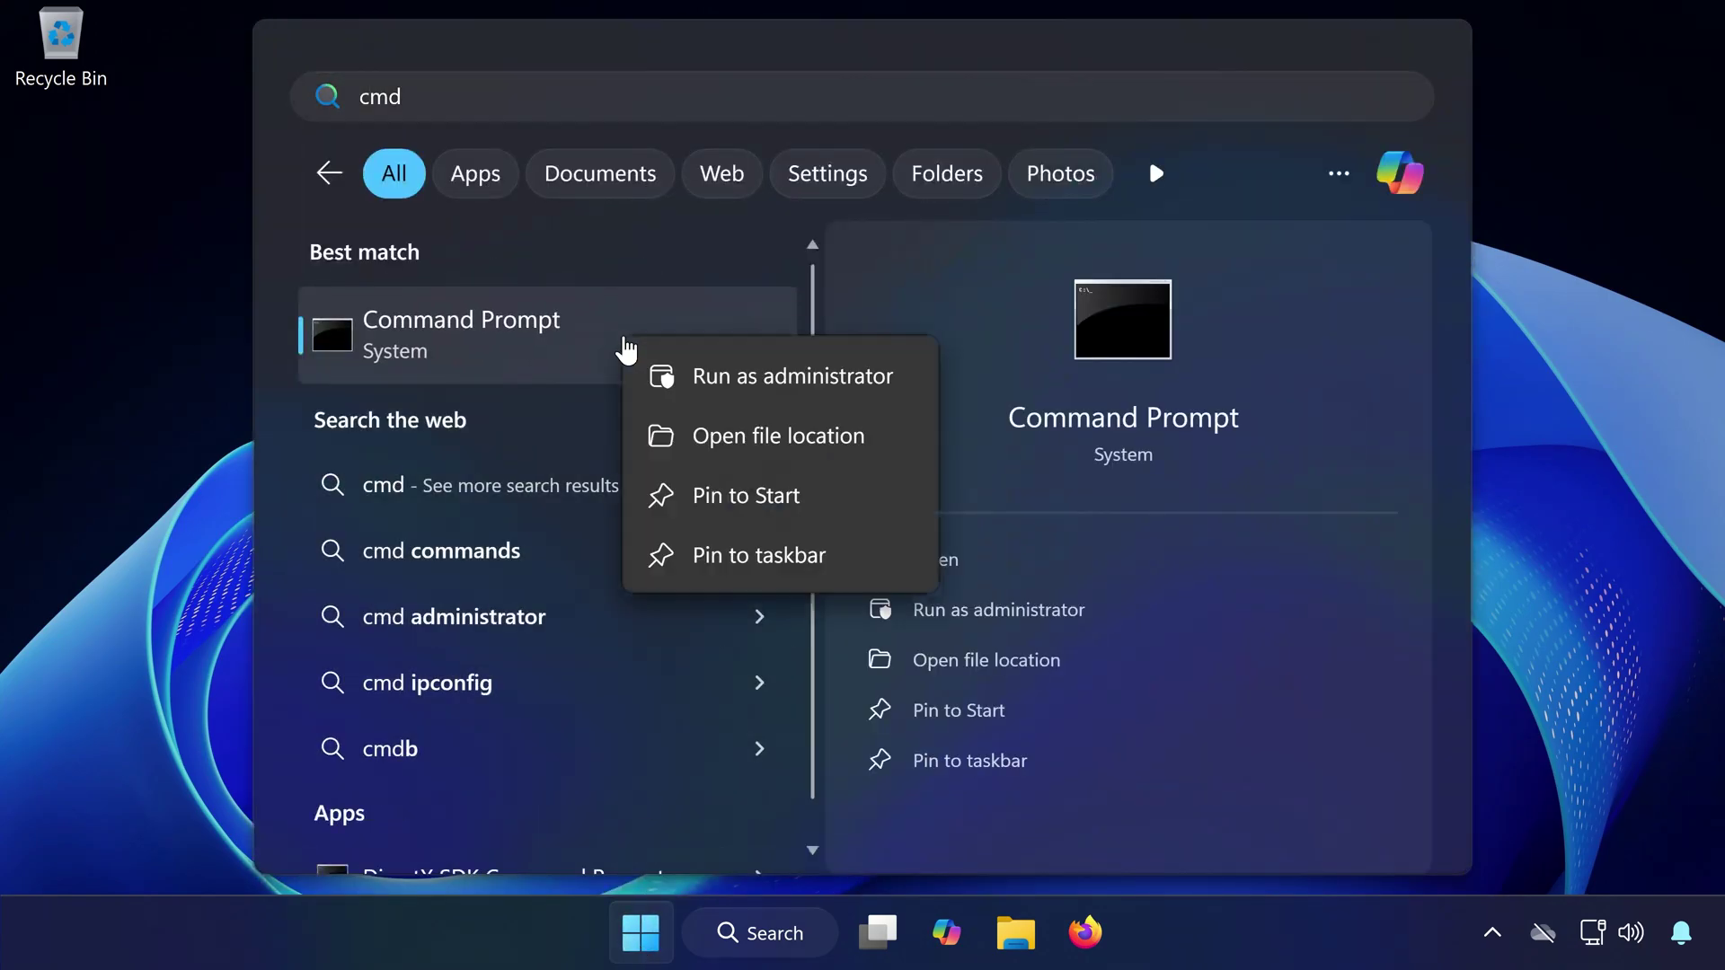
pyautogui.click(753, 392)
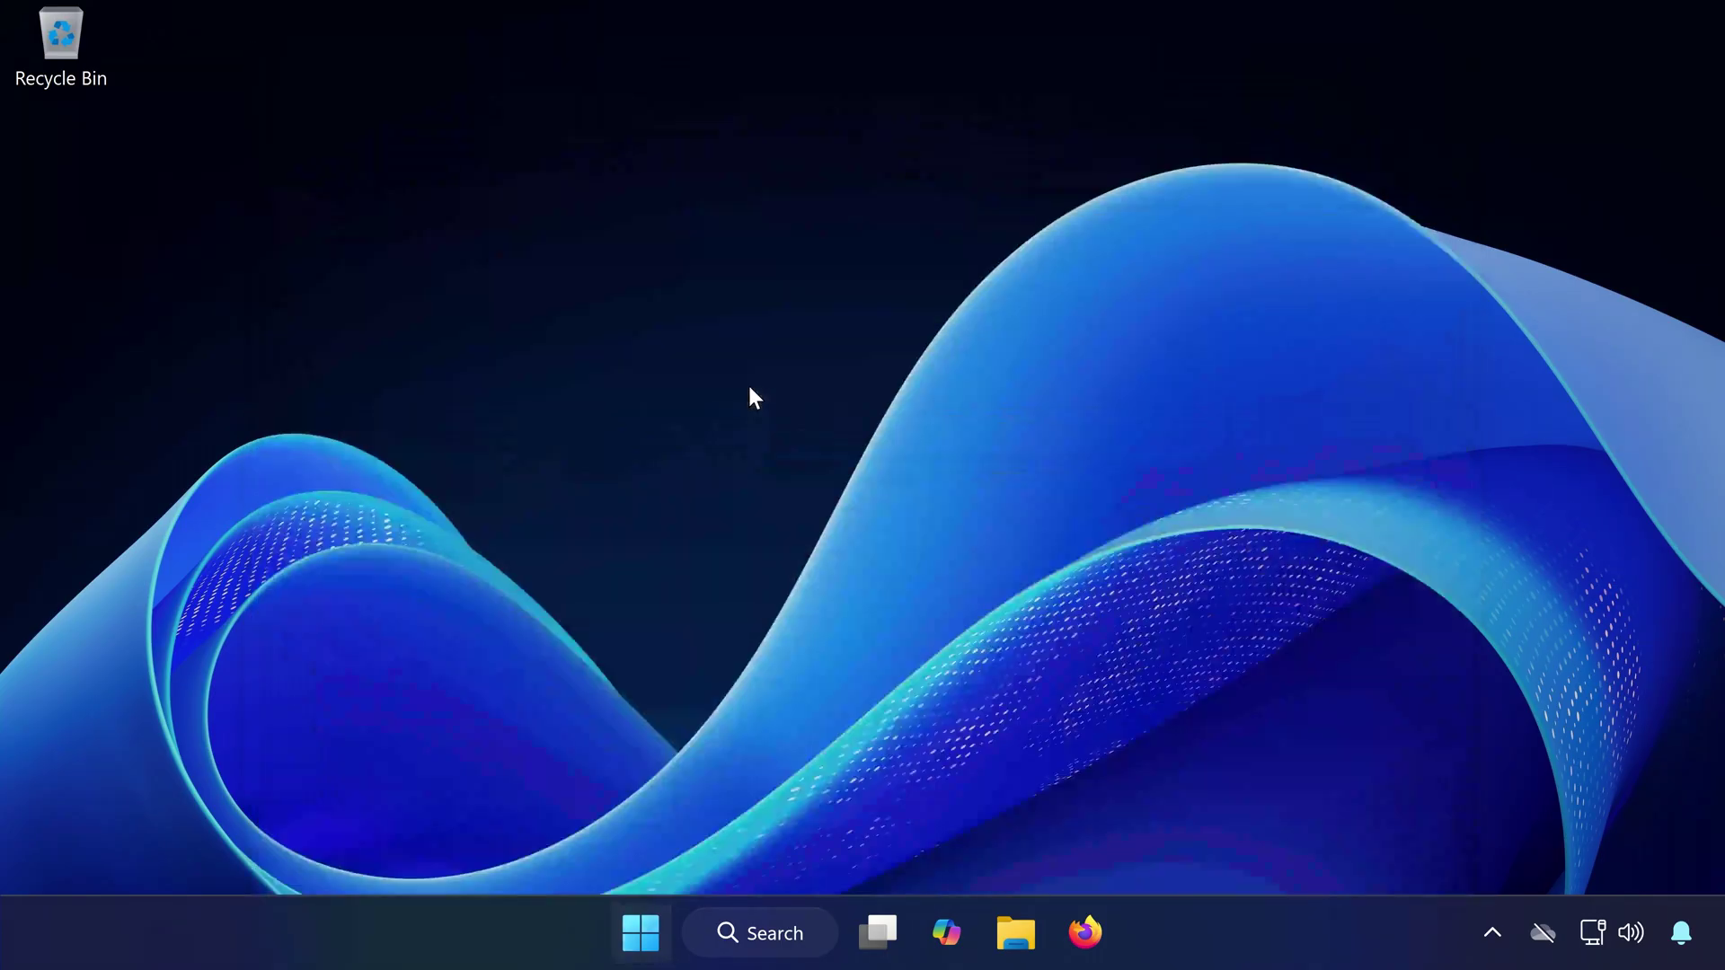
# - Approve the admin prompt and run sfc /scannow to repair corrupt system files
pyautogui.click(646, 702)
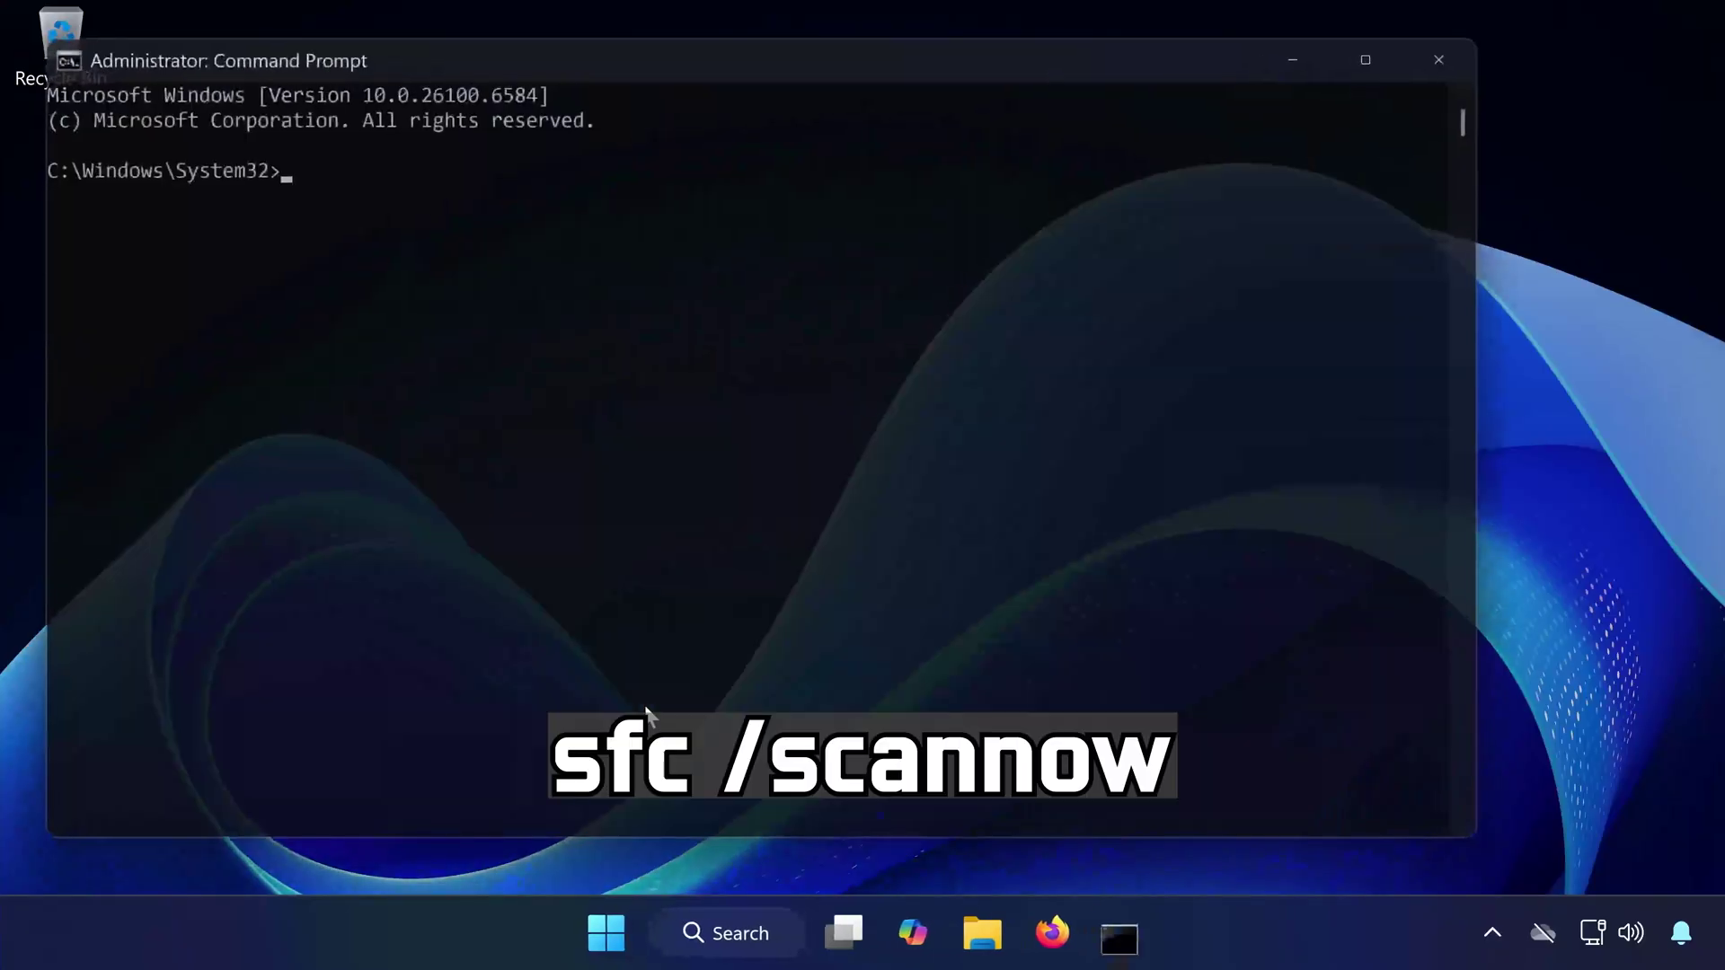
pyautogui.write('sfc')
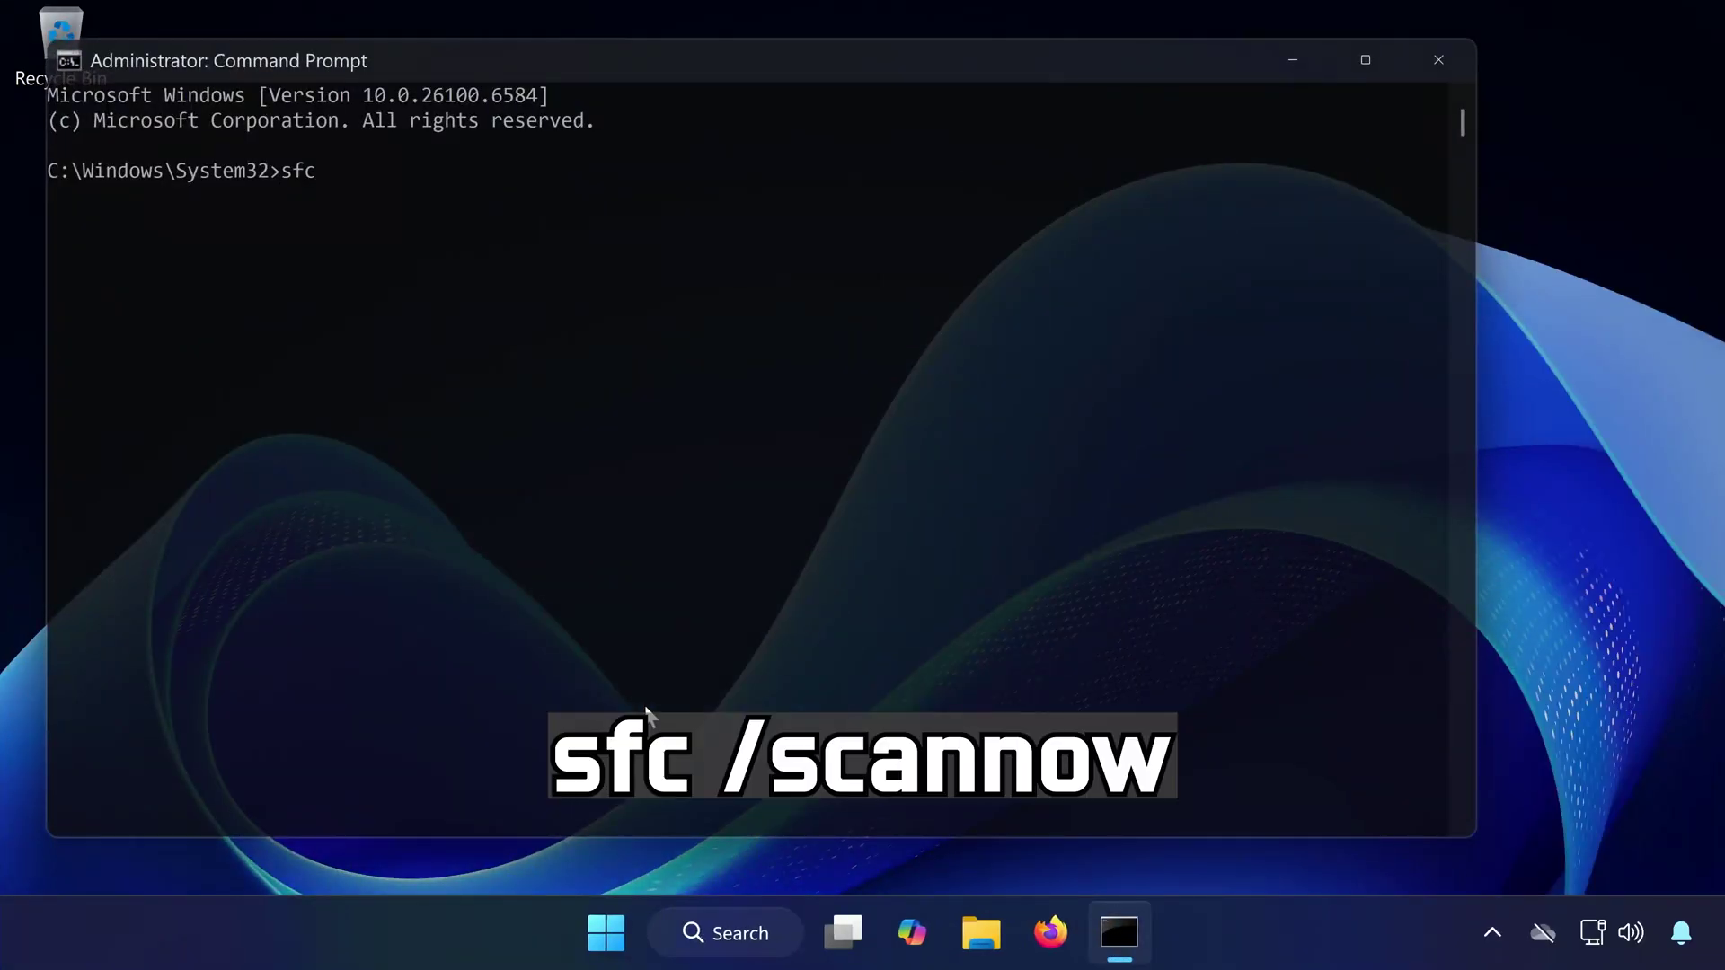
pyautogui.write(' /scannow')
pyautogui.press('Return')
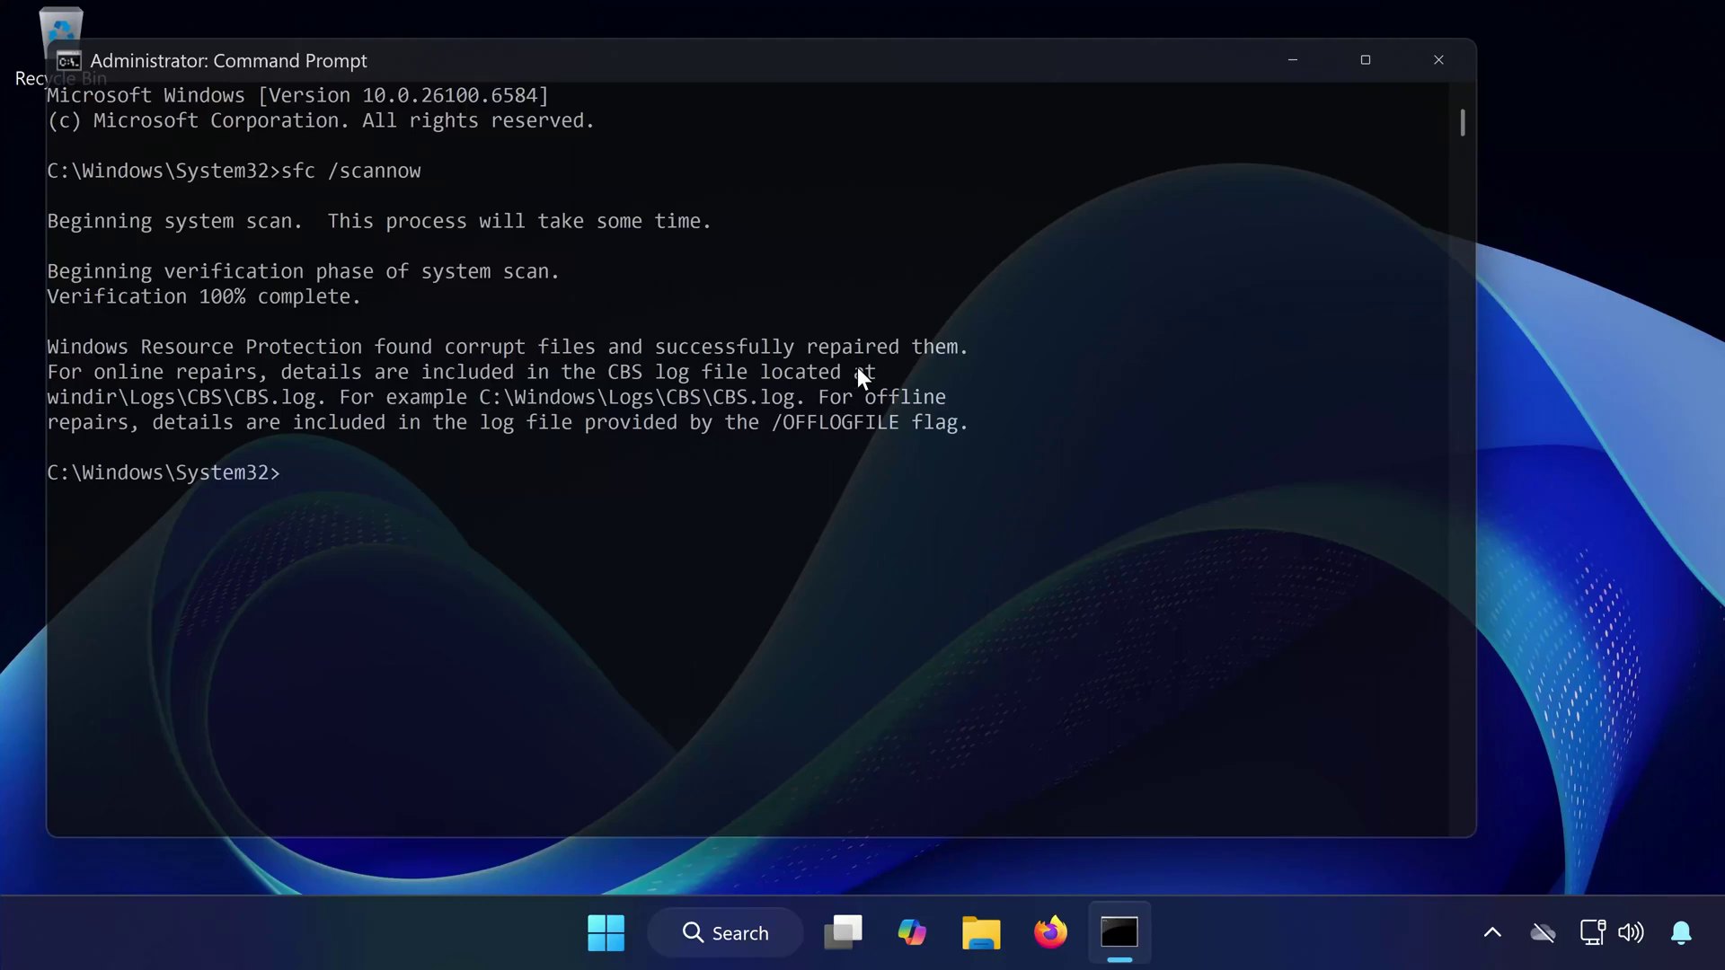
# - Close Command Prompt and download MediaCreationTool.exe from Microsoft's Windows 11 page in Firefox
pyautogui.click(1438, 60)
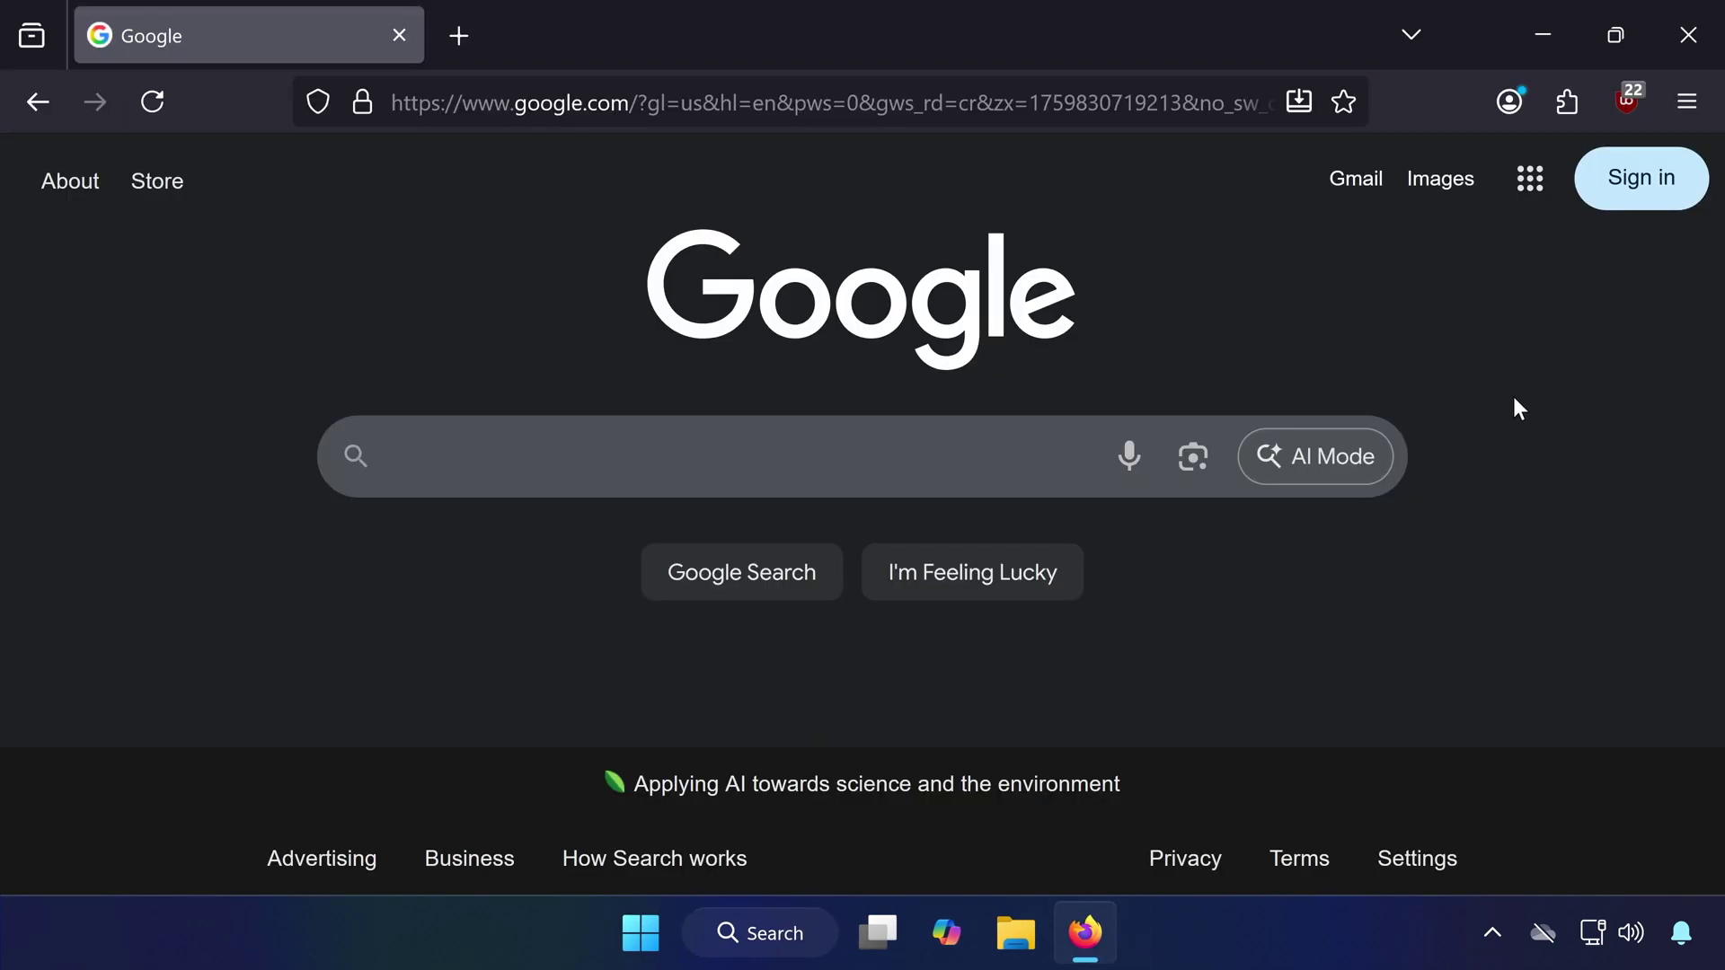
pyautogui.rightClick(1047, 105)
pyautogui.click(1123, 423)
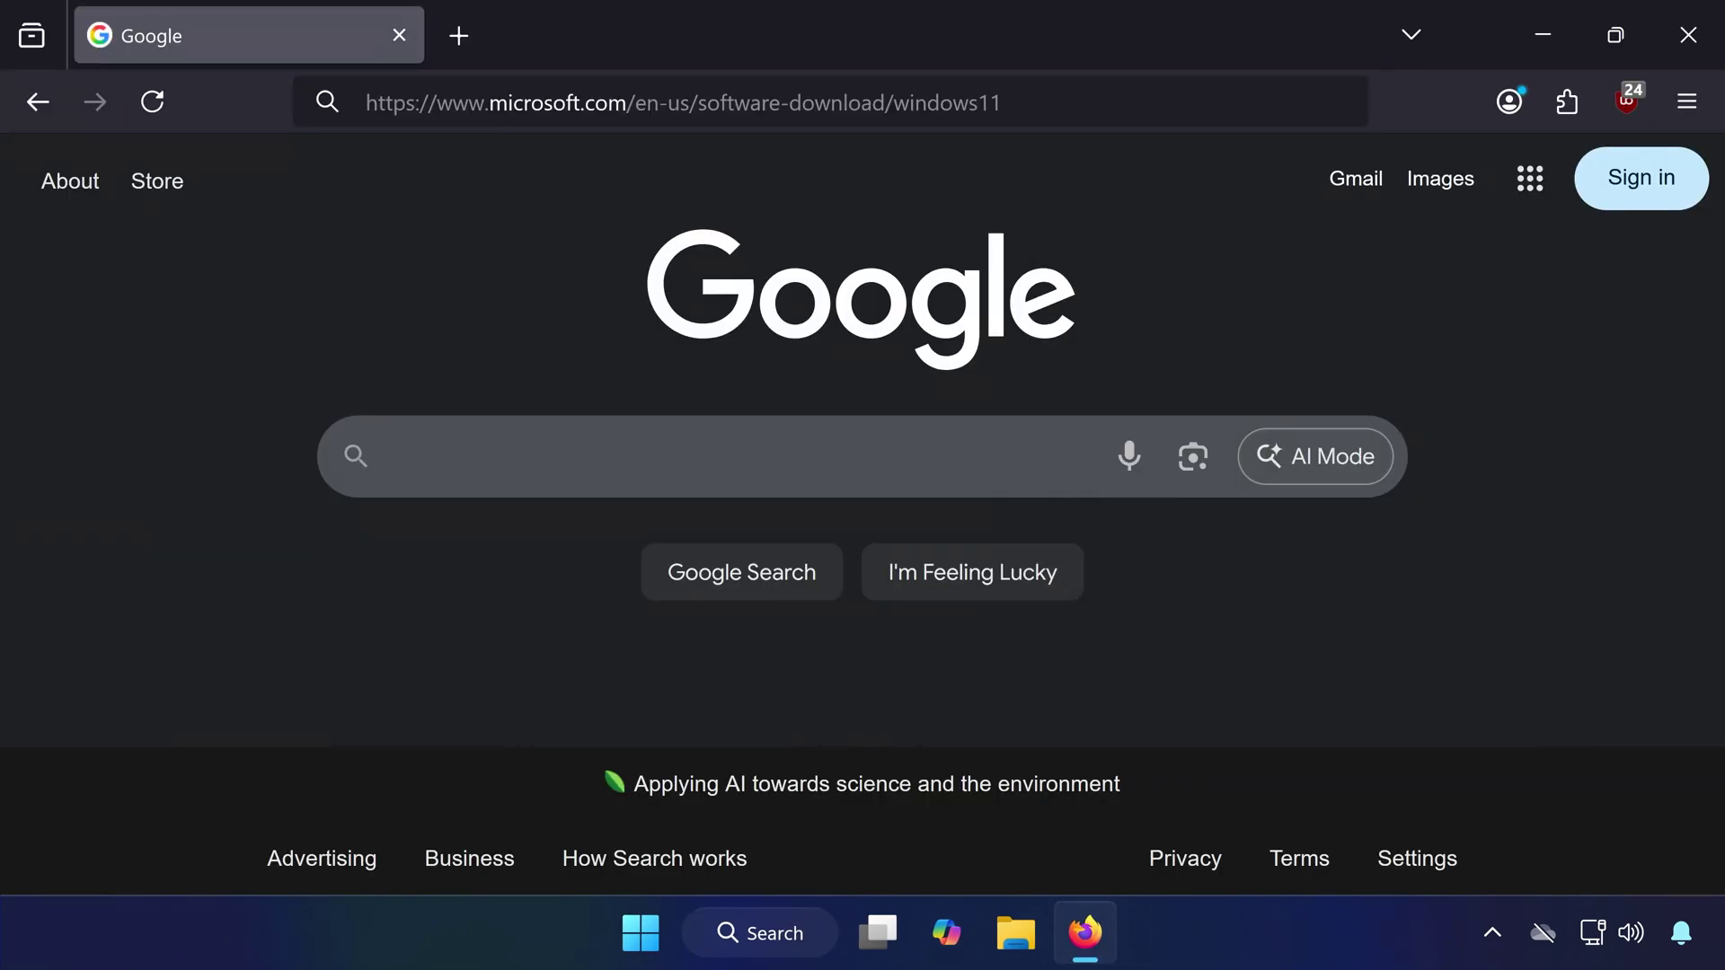
pyautogui.scroll(-15, 755, 400)
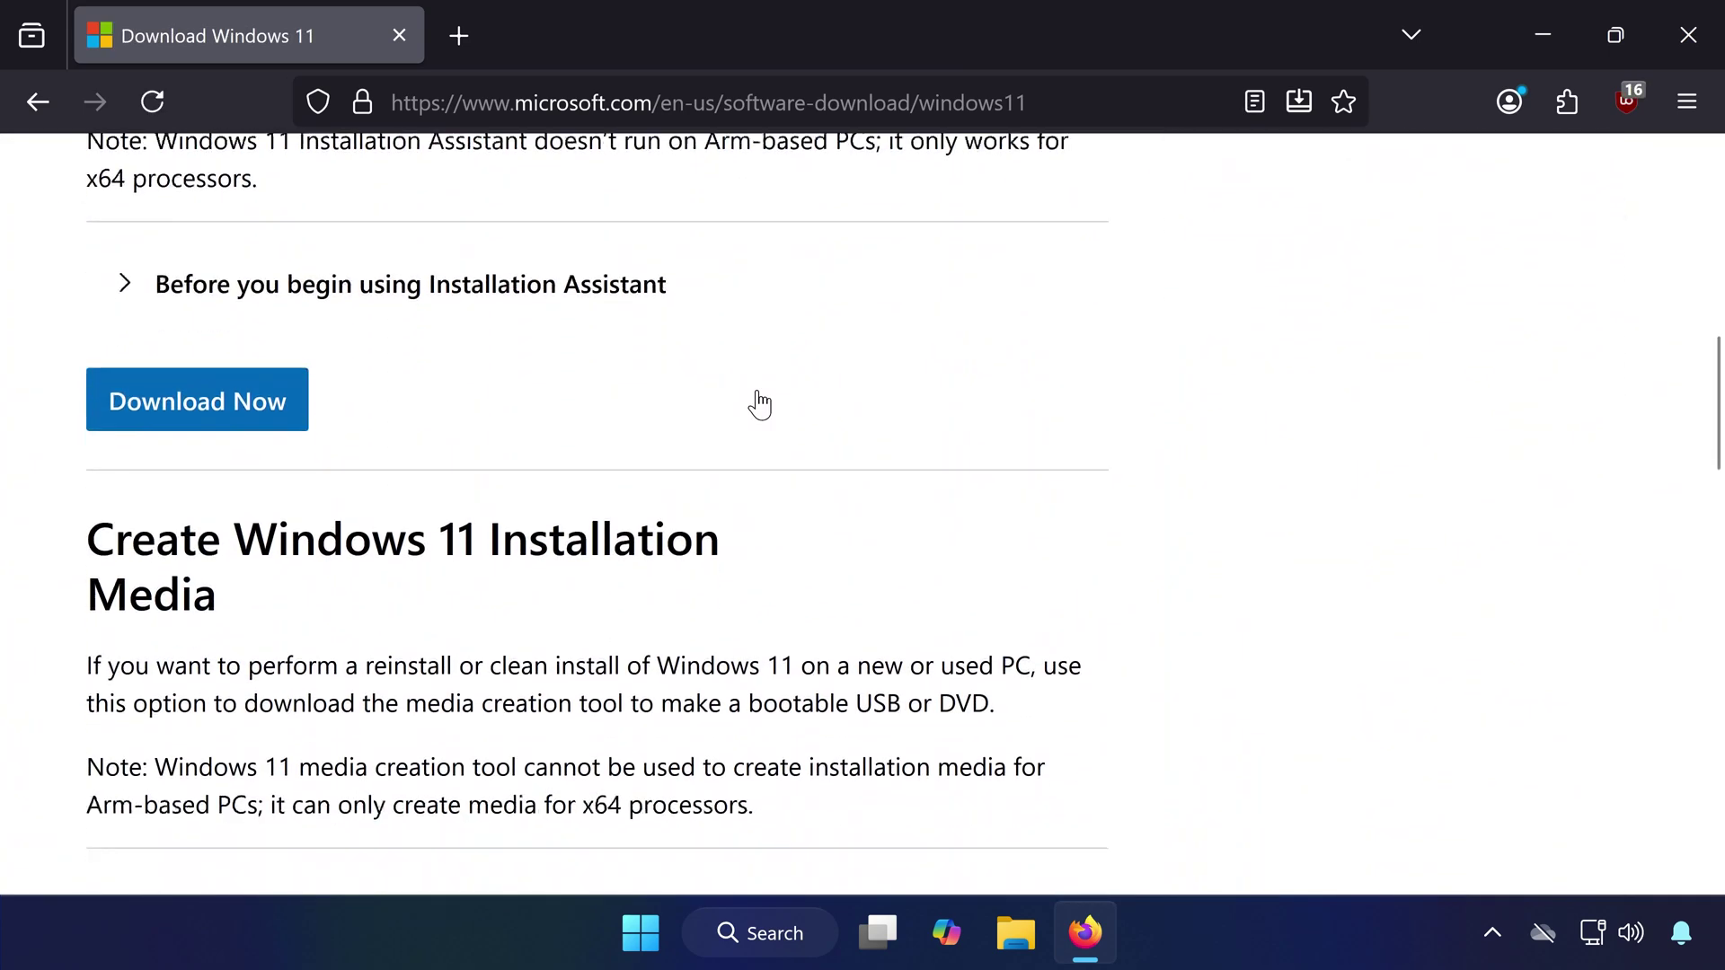
pyautogui.scroll(-2, 761, 402)
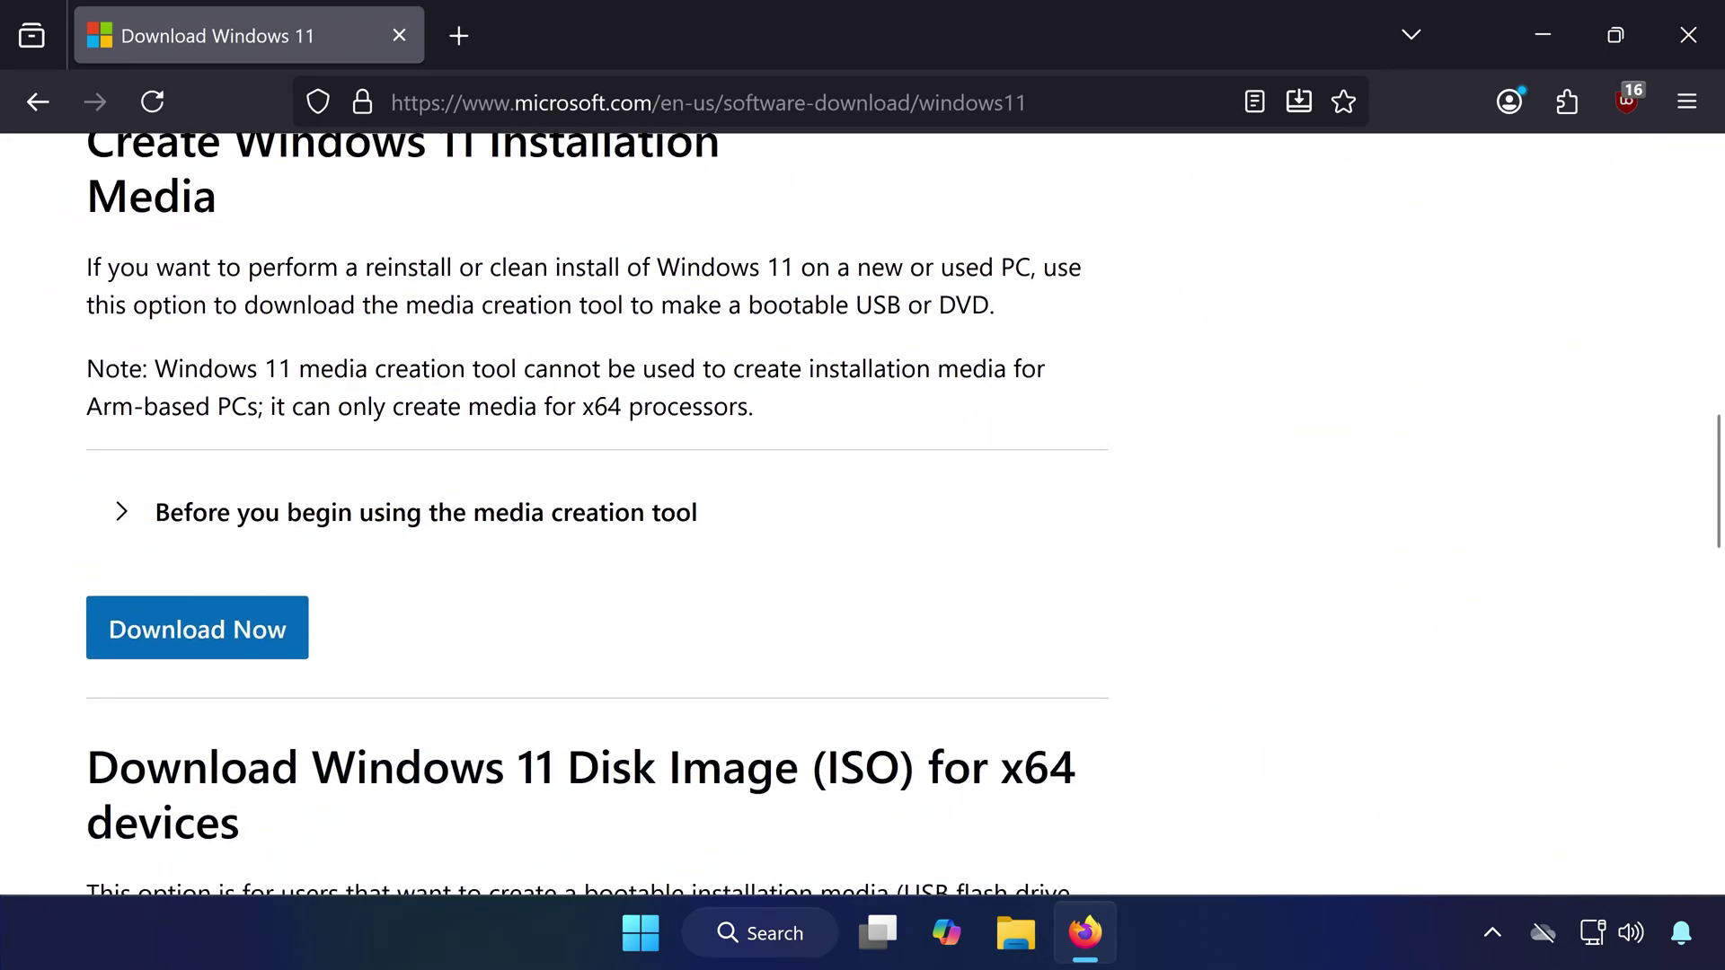
pyautogui.scroll(4, 758, 396)
pyautogui.scroll(-2, 758, 396)
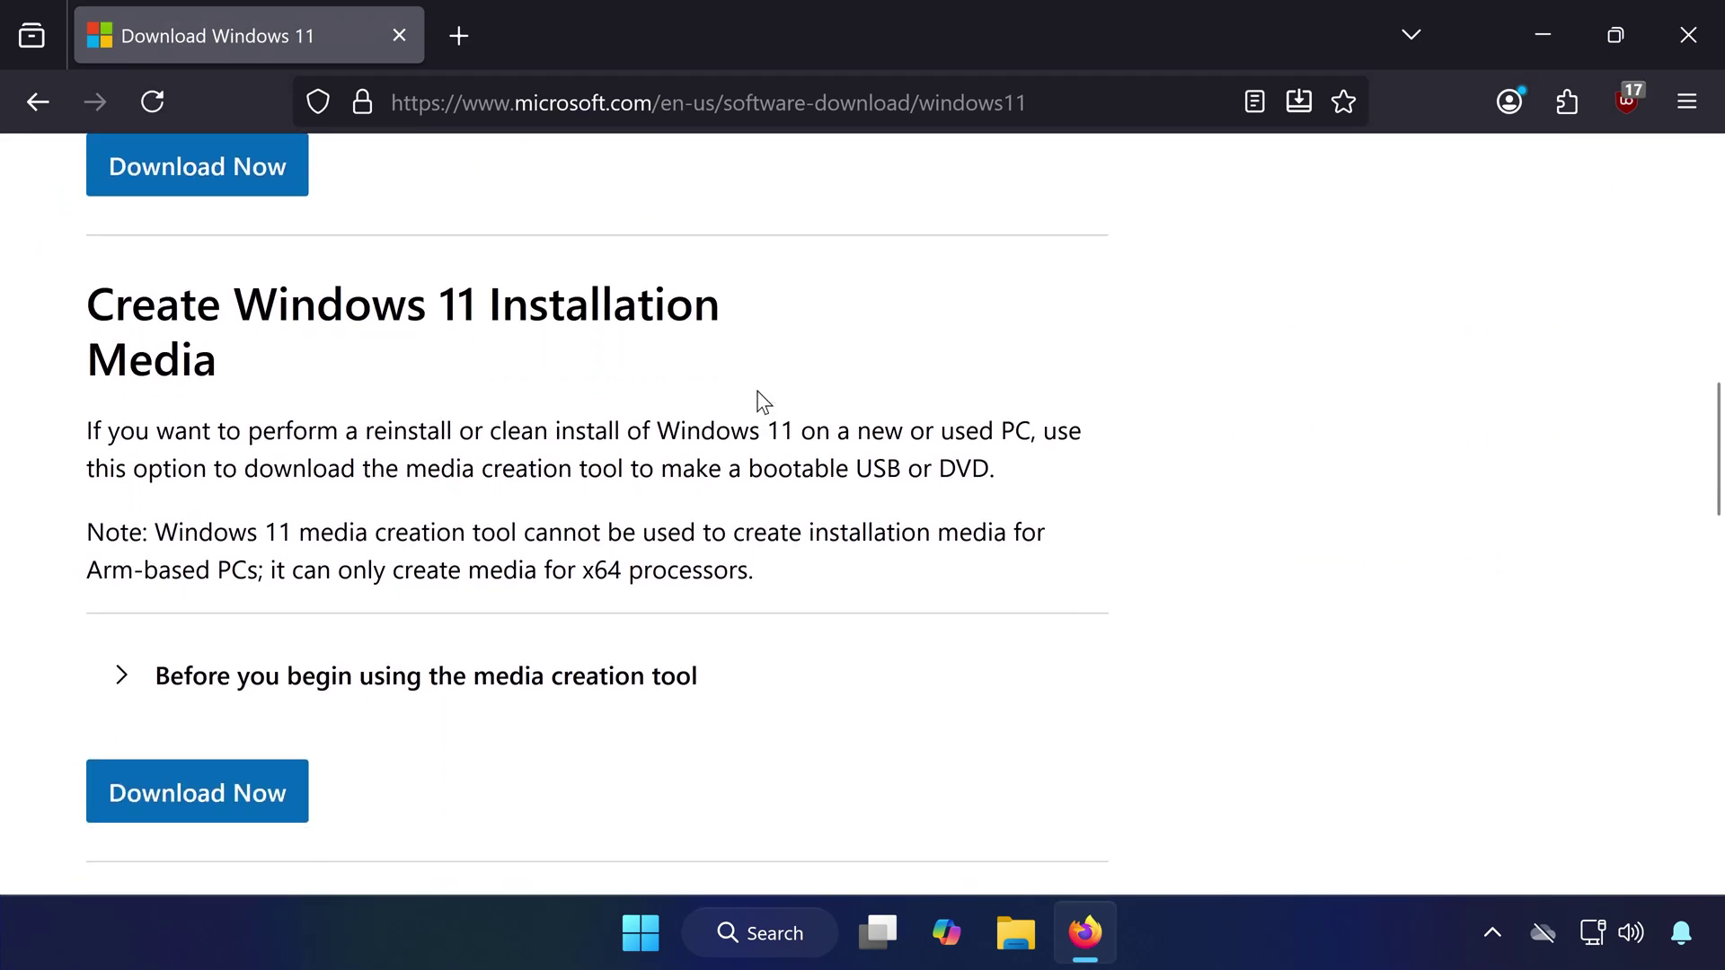
pyautogui.click(204, 795)
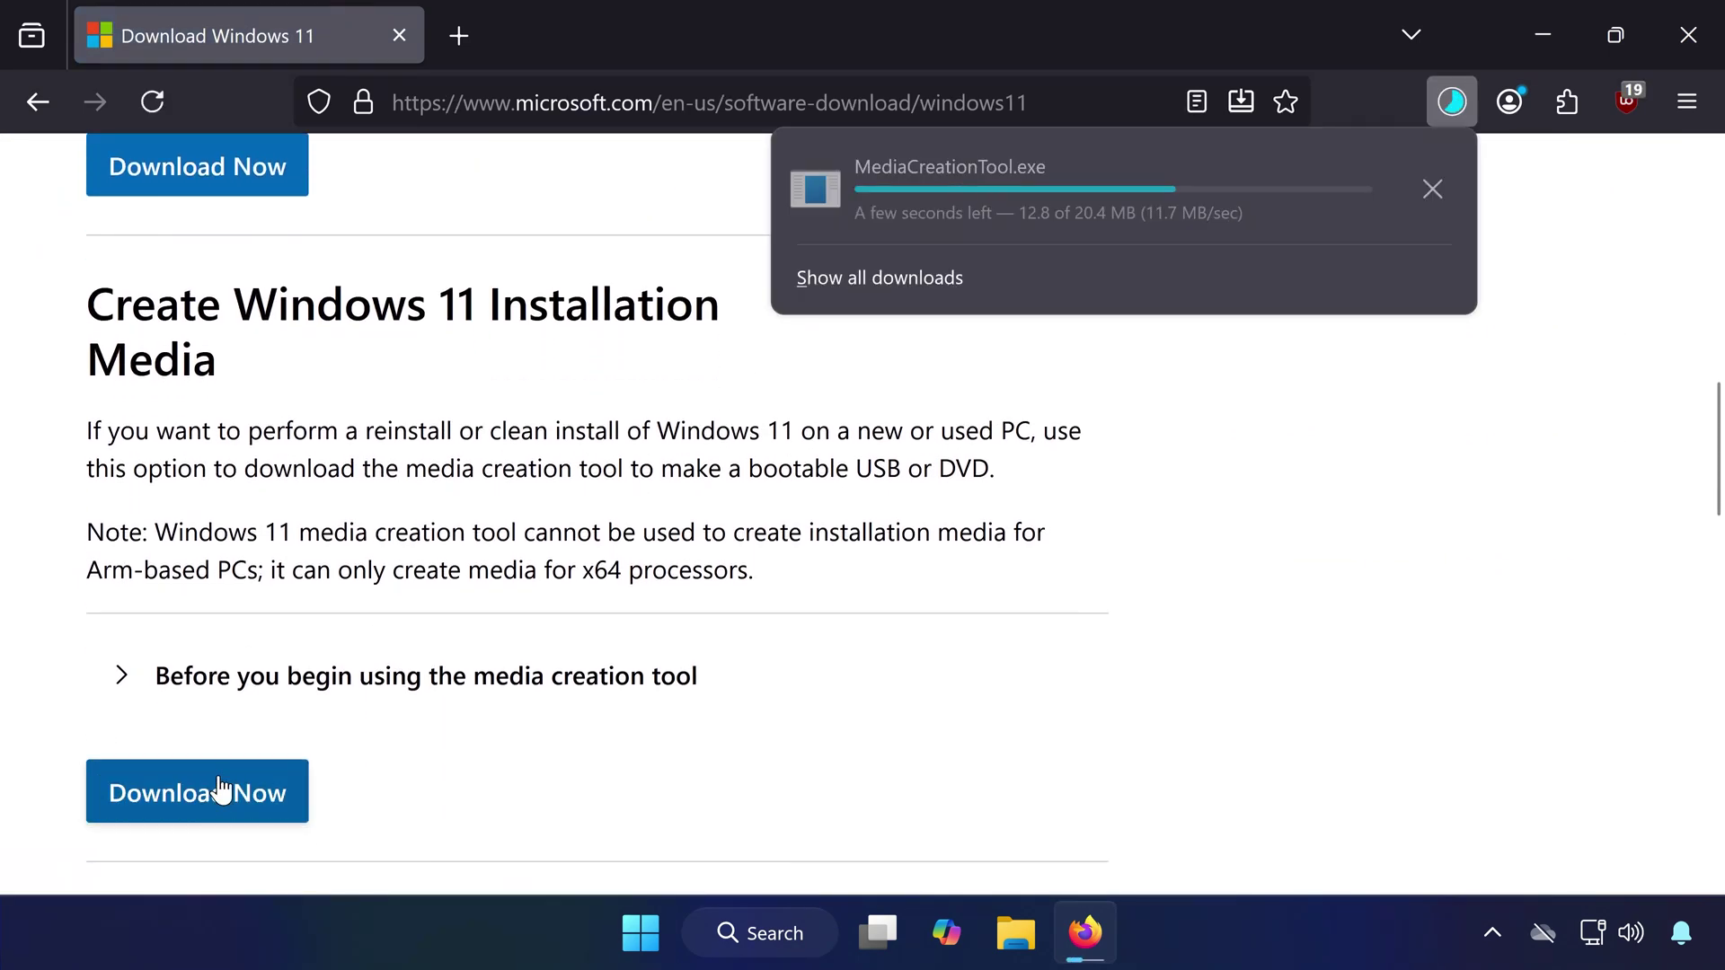
pyautogui.click(1688, 34)
# - Run the Media Creation Tool to save a Windows 11 ISO as 'Windows 11 25h2' on the desktop
pyautogui.doubleClick(69, 316)
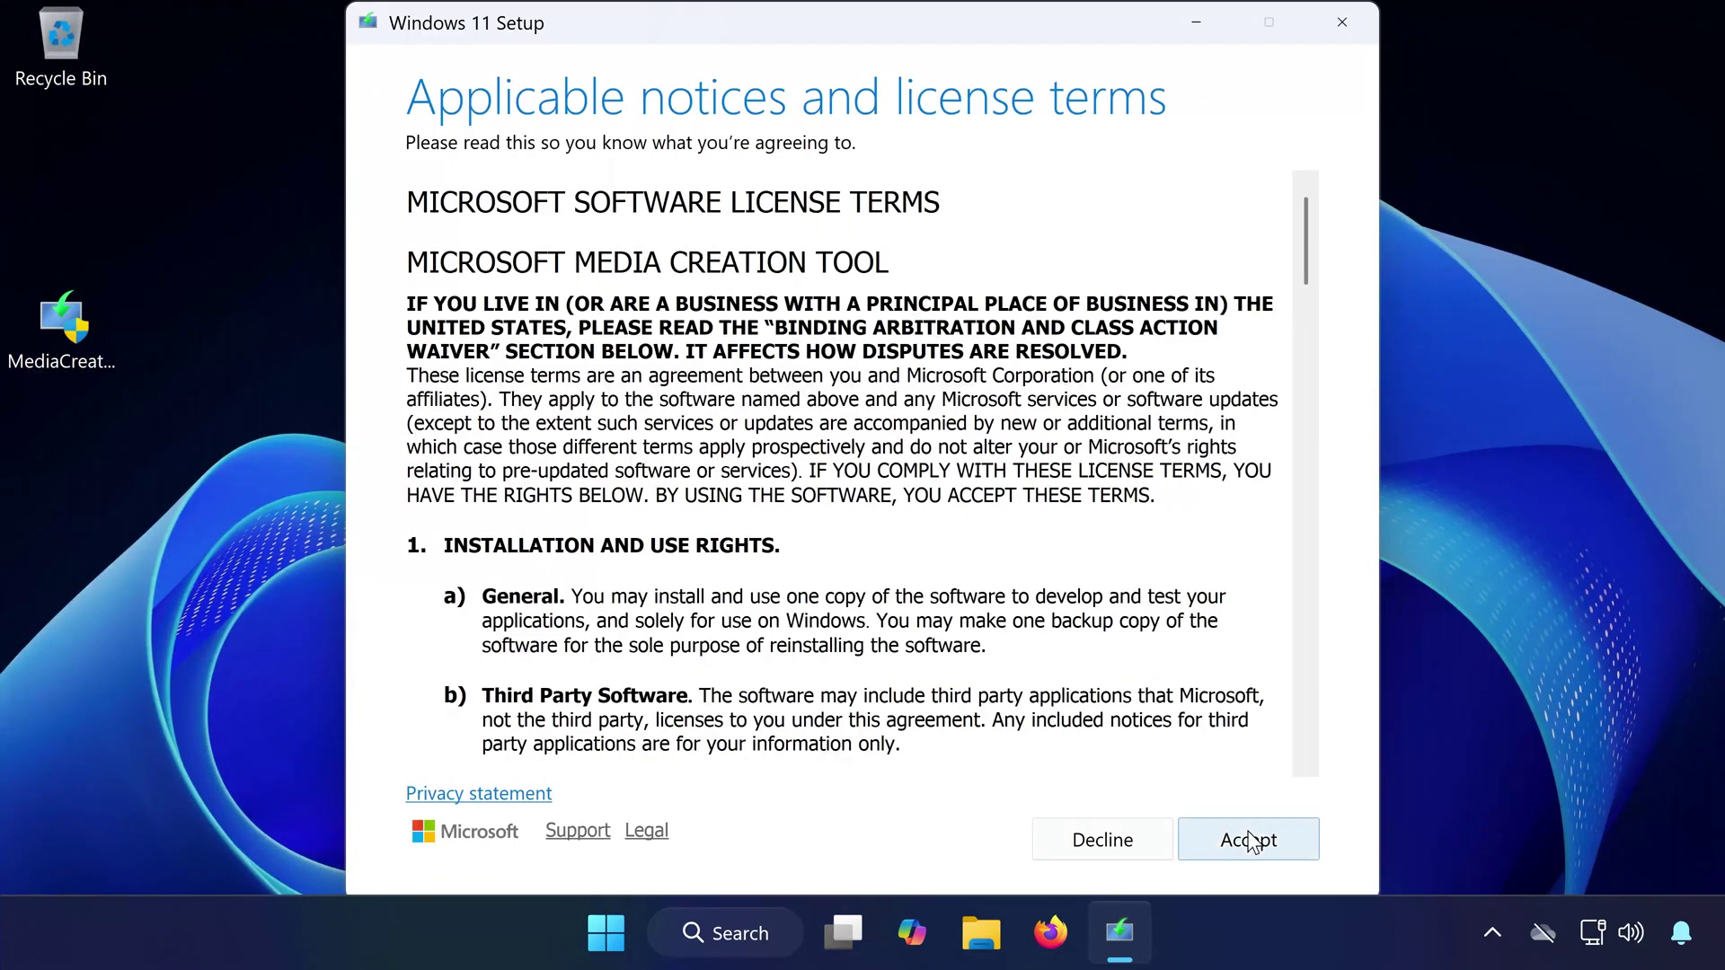
pyautogui.click(1248, 840)
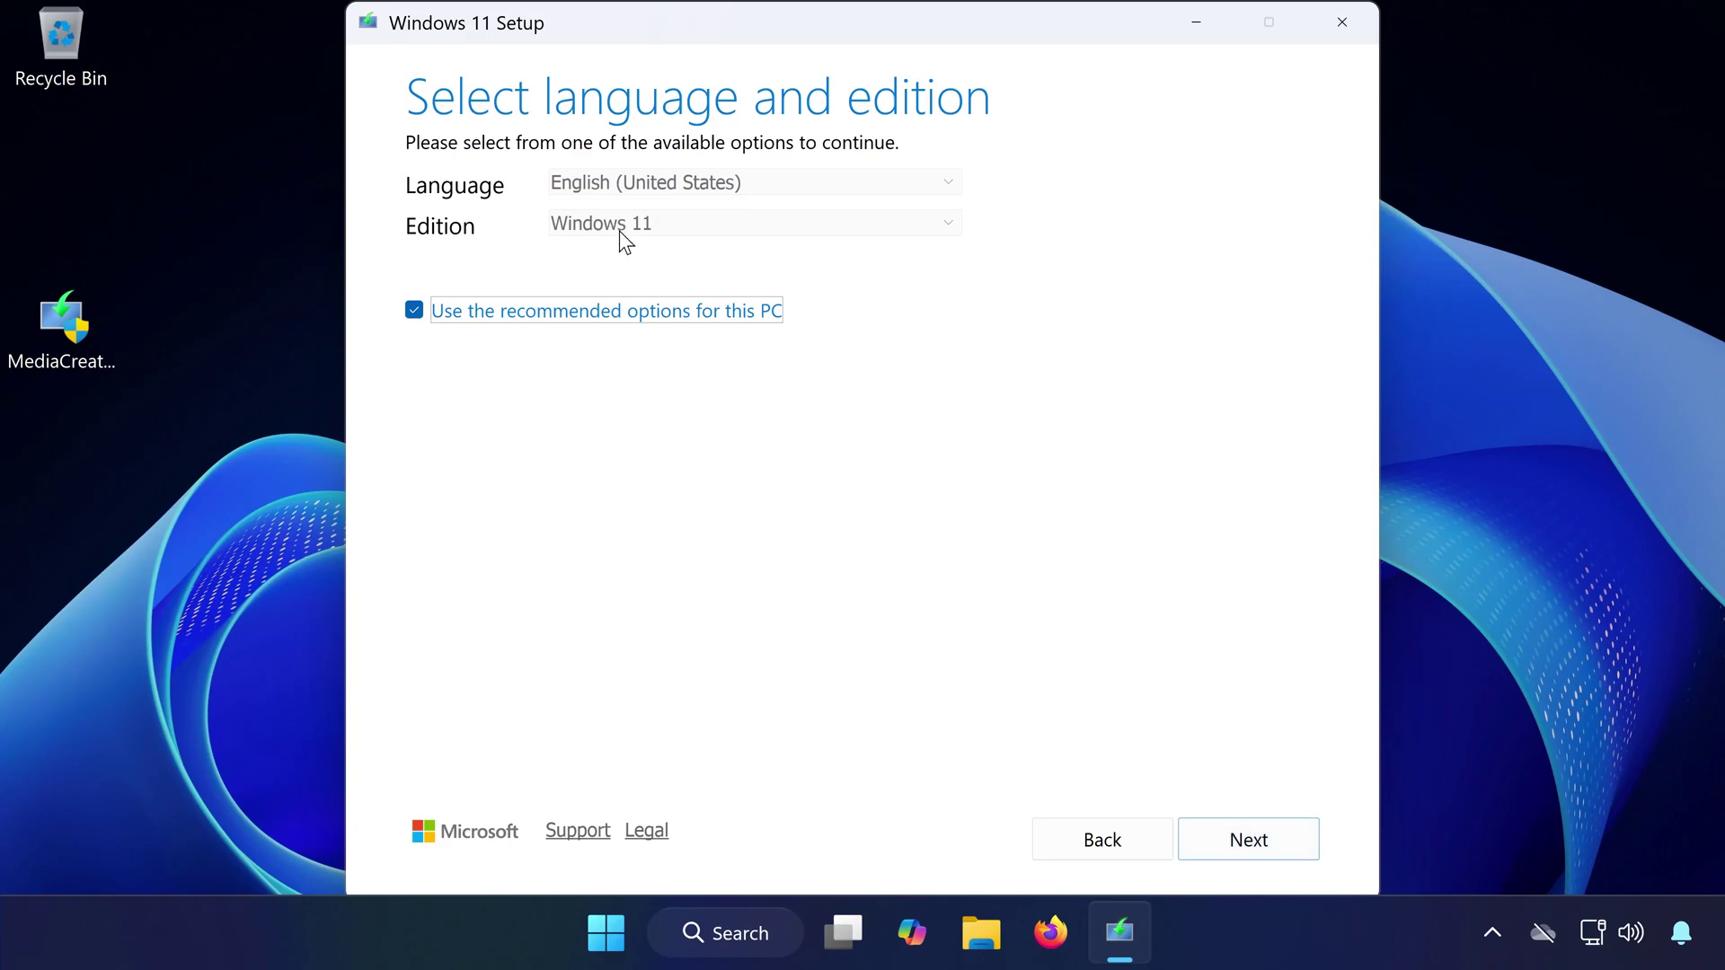
pyautogui.click(1256, 837)
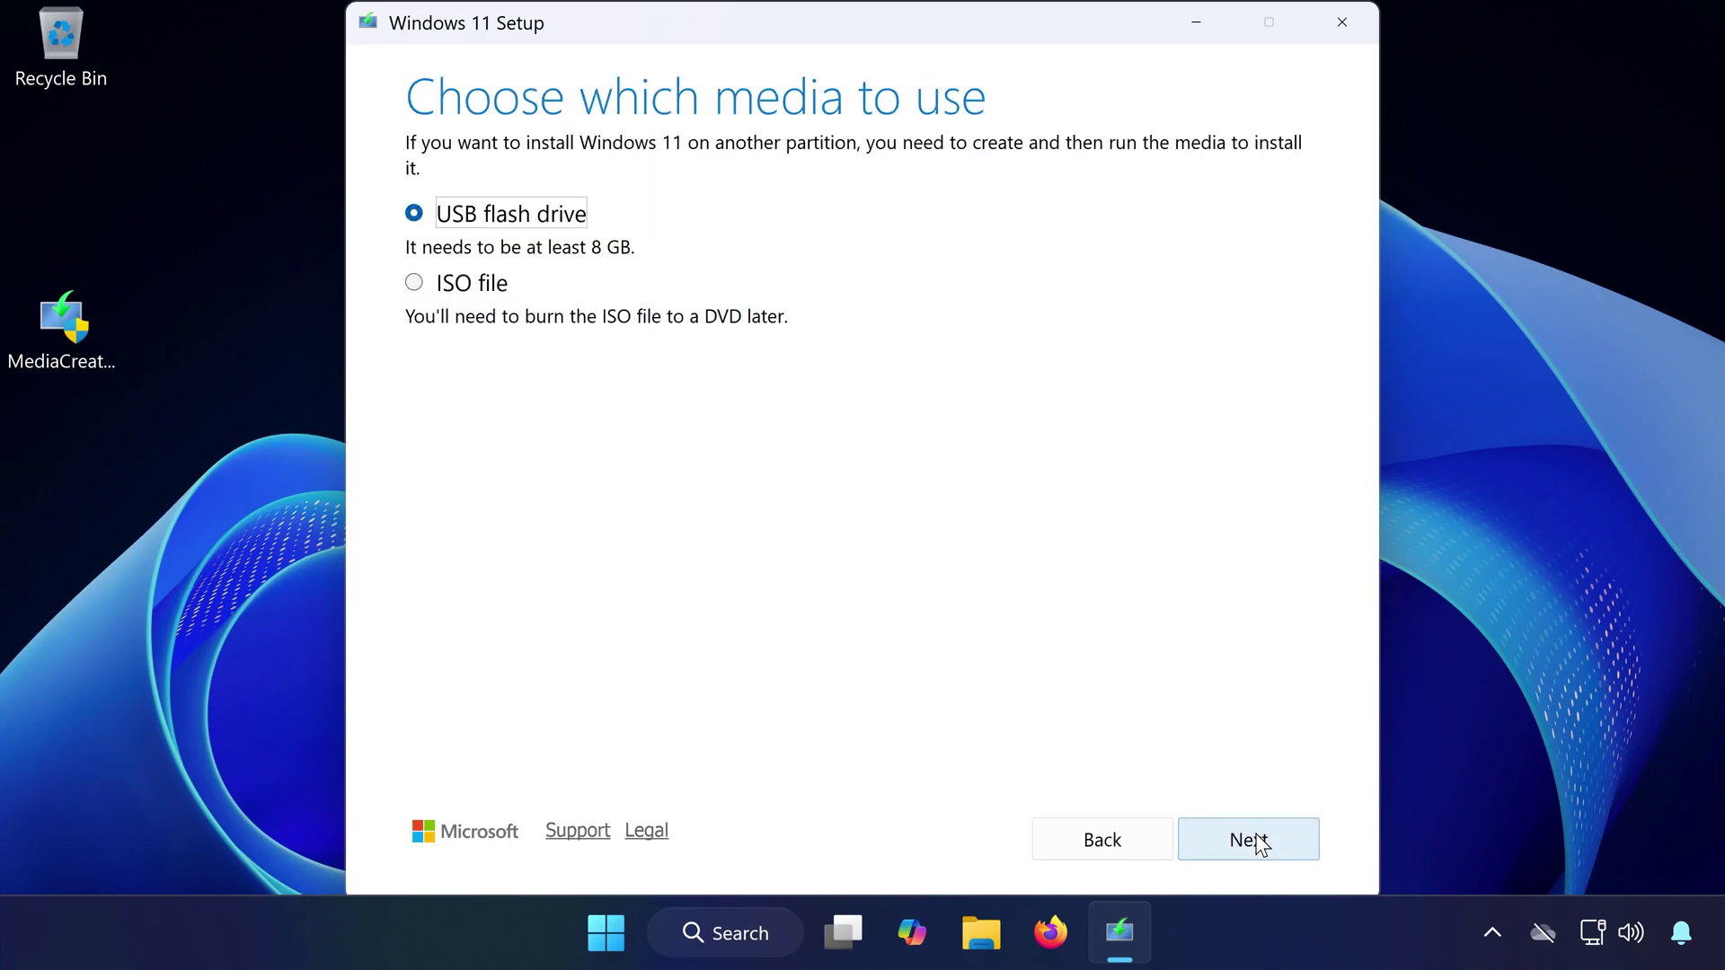
pyautogui.click(415, 283)
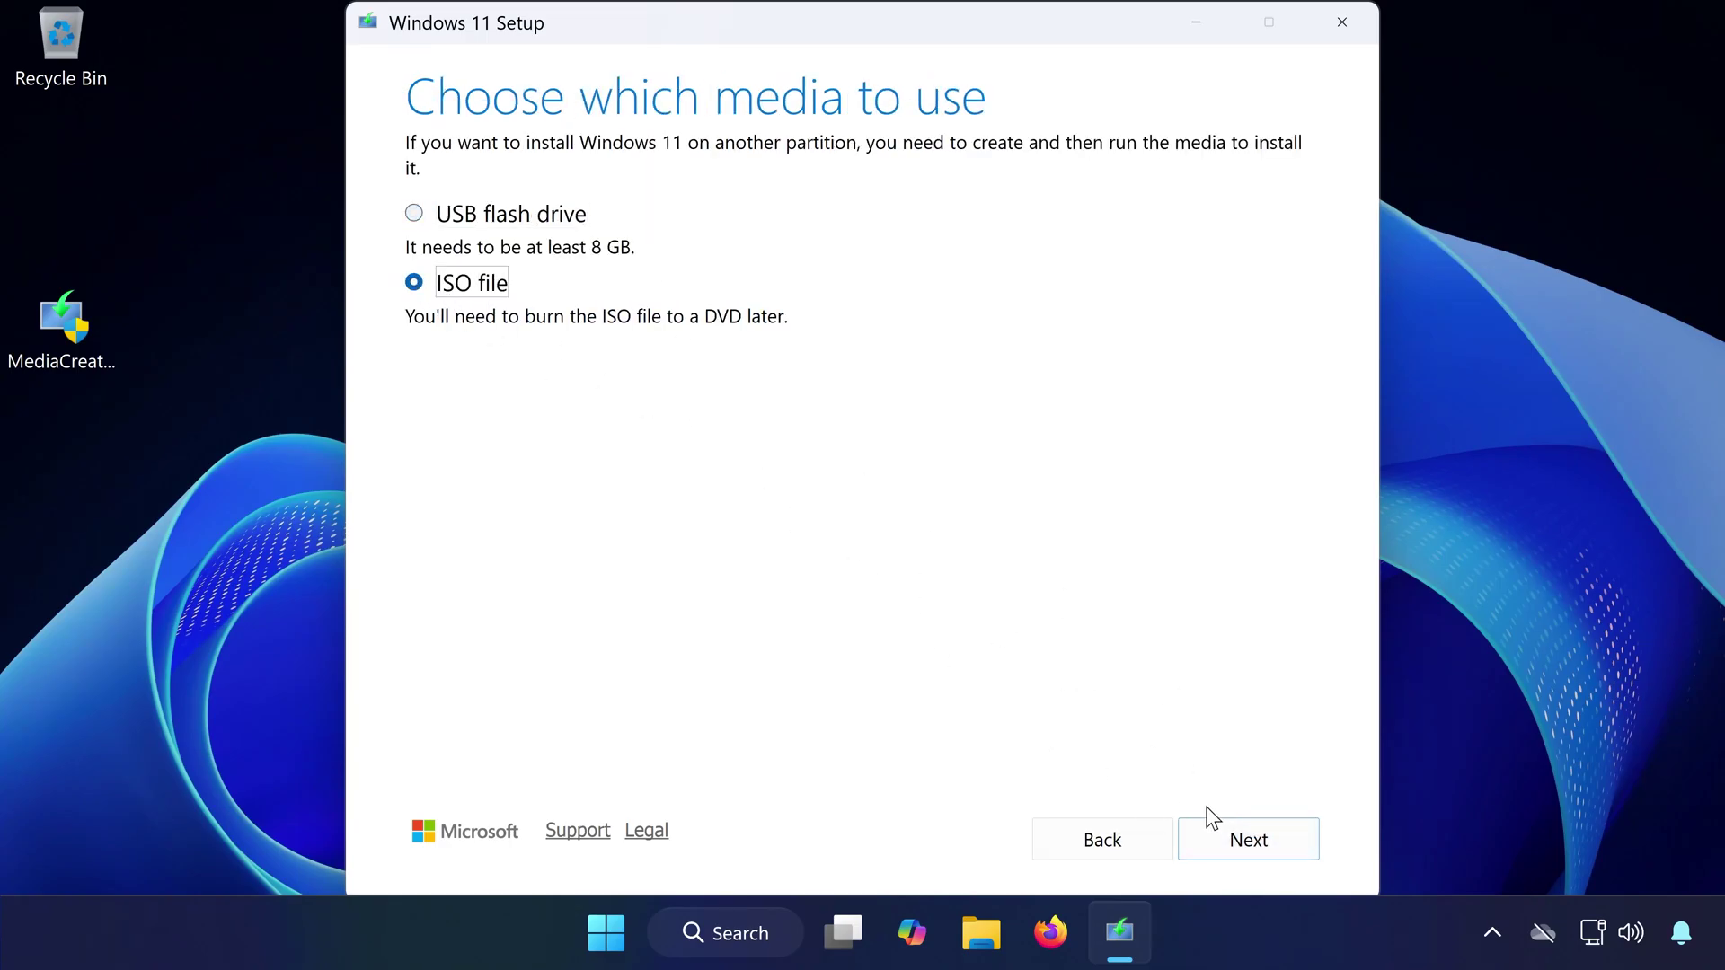
pyautogui.click(1241, 823)
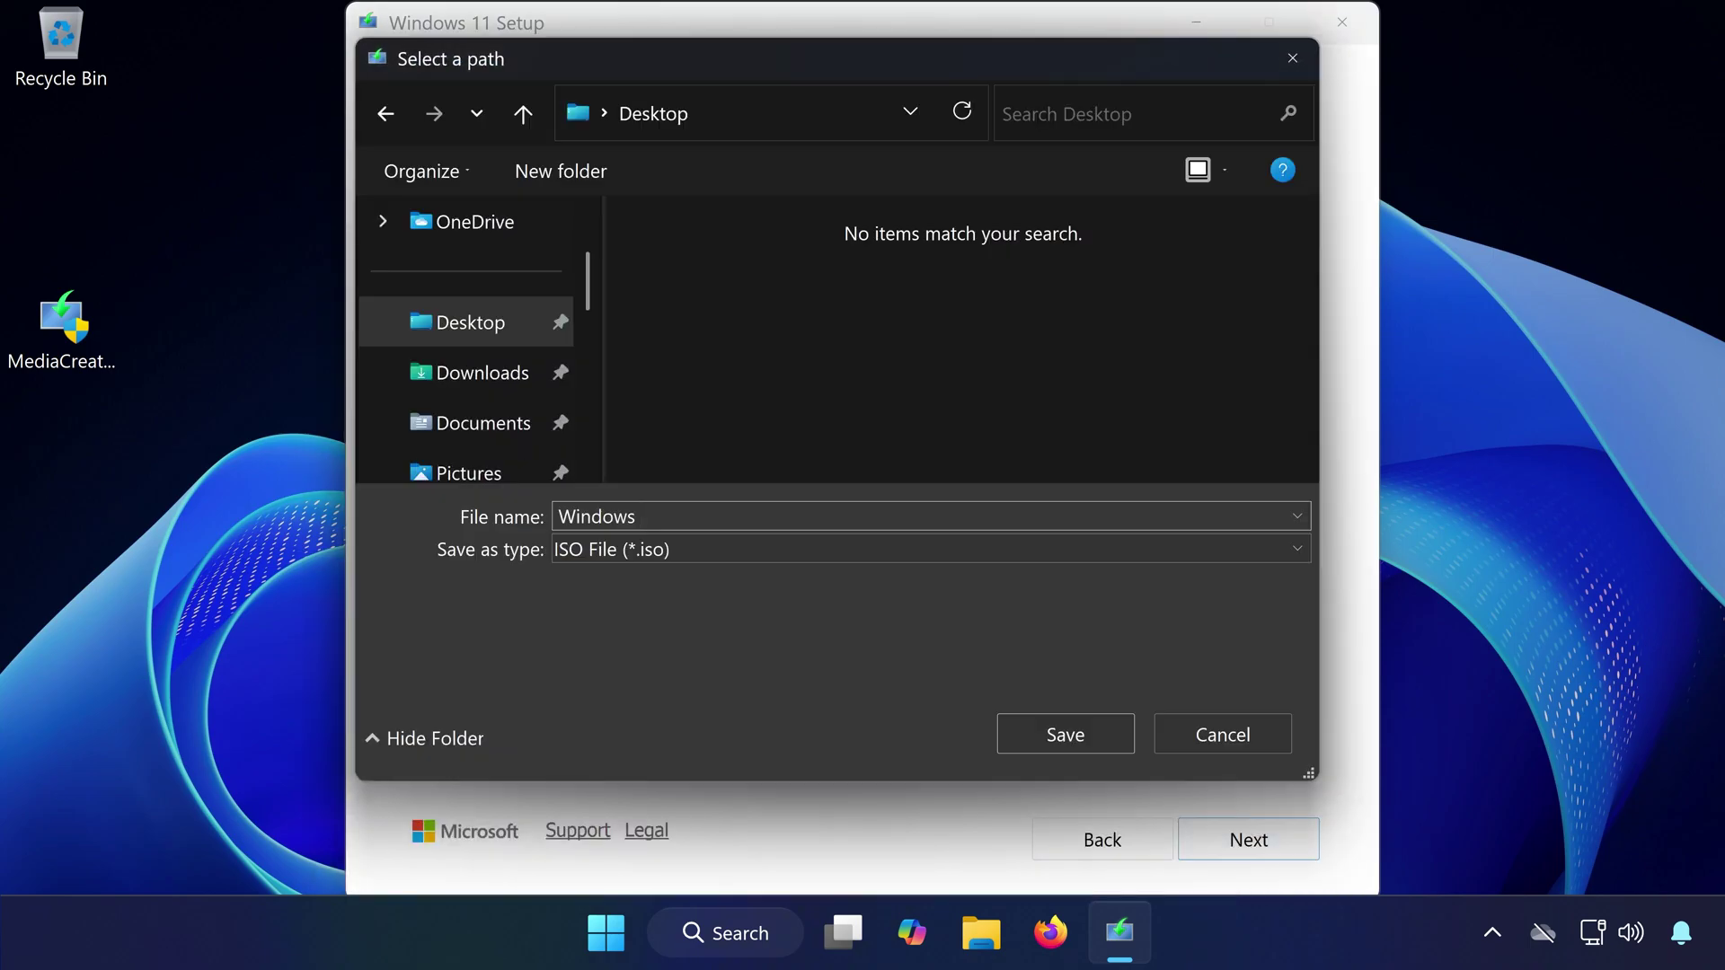
pyautogui.write('11 25h2')
pyautogui.click(1069, 735)
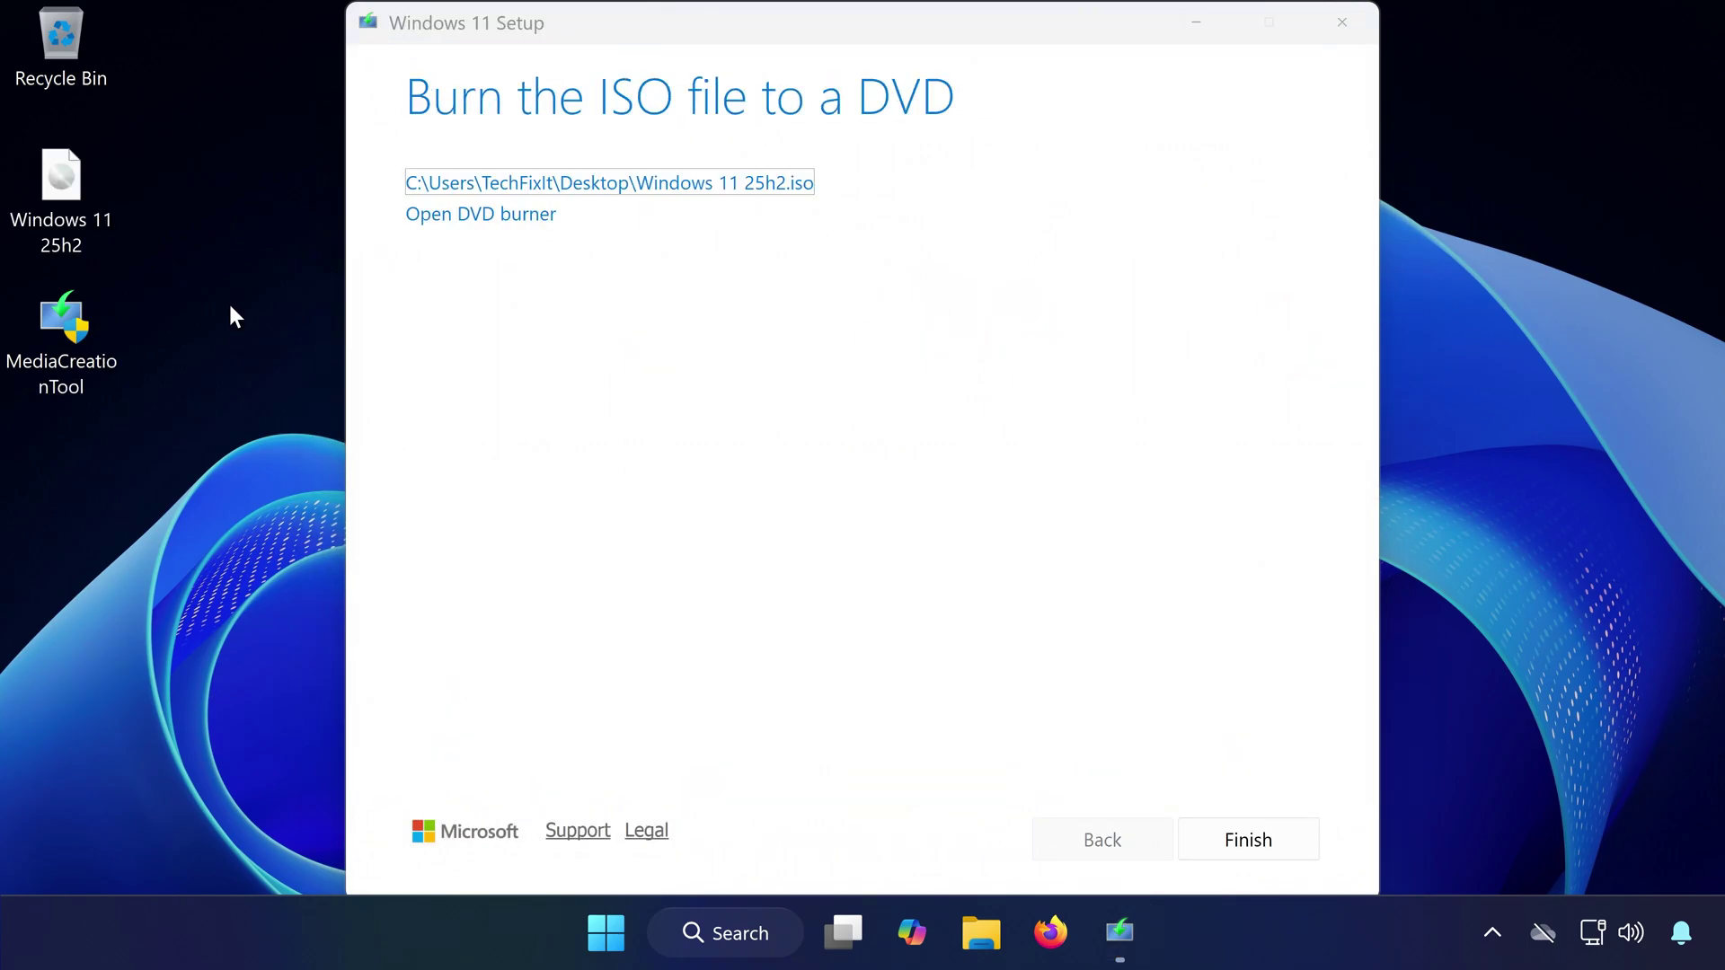
pyautogui.click(1245, 838)
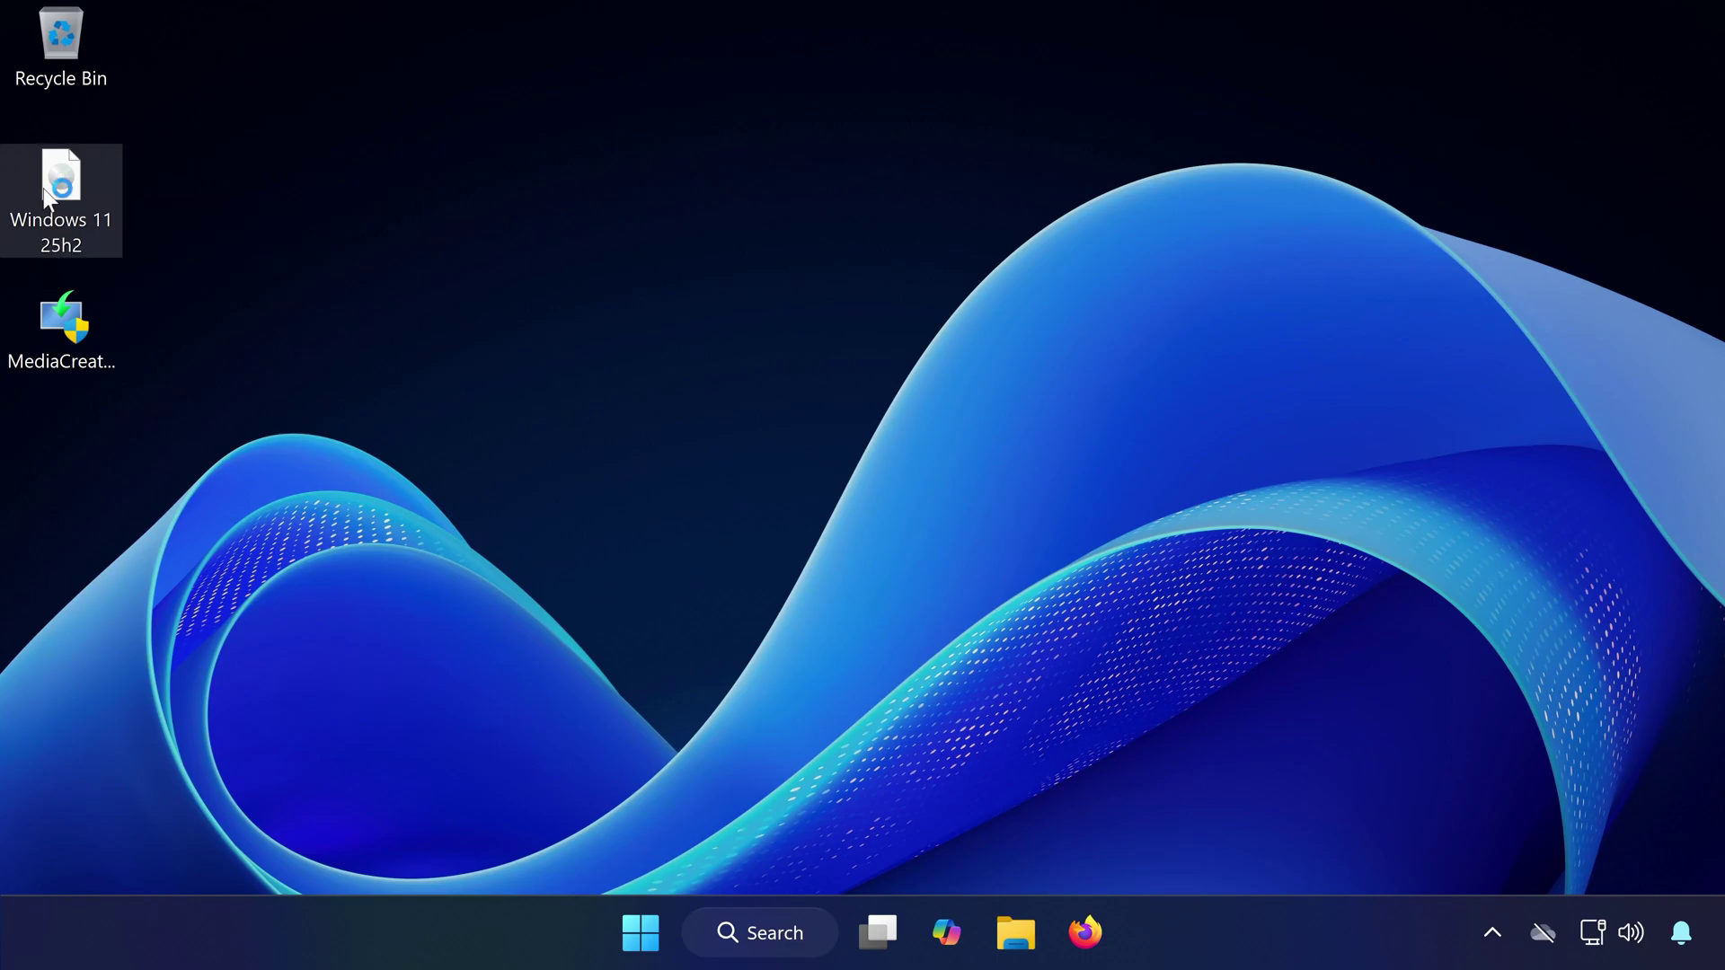
# - Mount the 25h2 ISO and start Windows 11 Pro setup, keeping personal files and apps
pyautogui.doubleClick(43, 189)
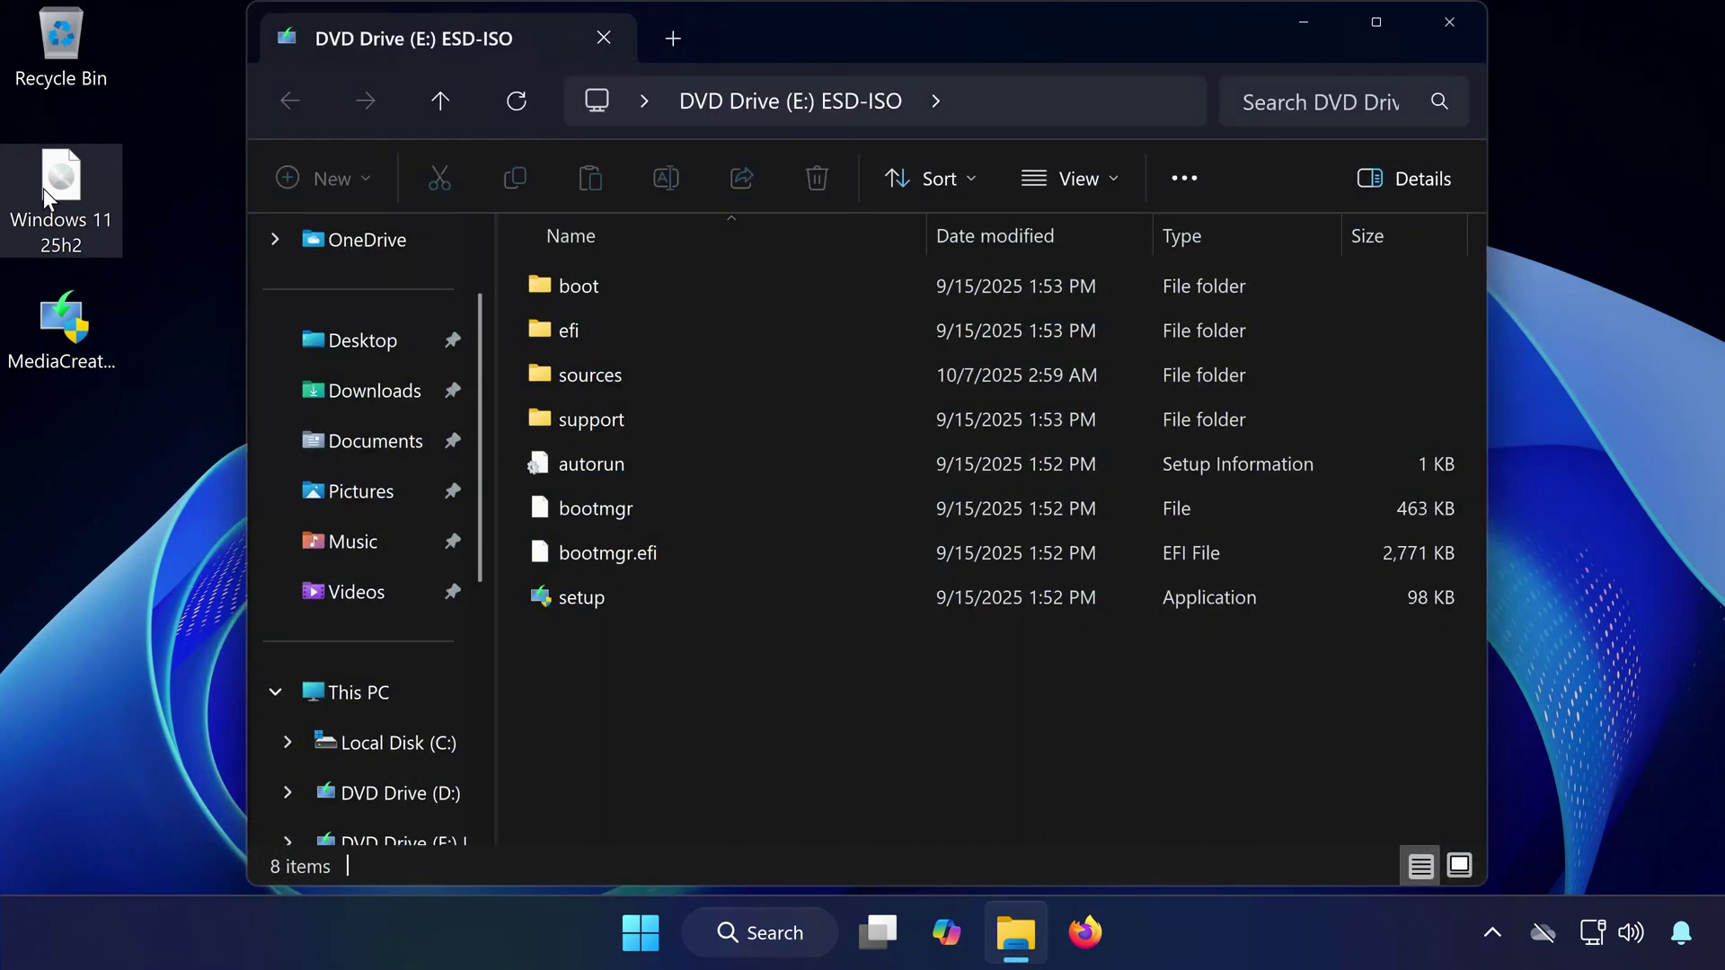
pyautogui.doubleClick(579, 597)
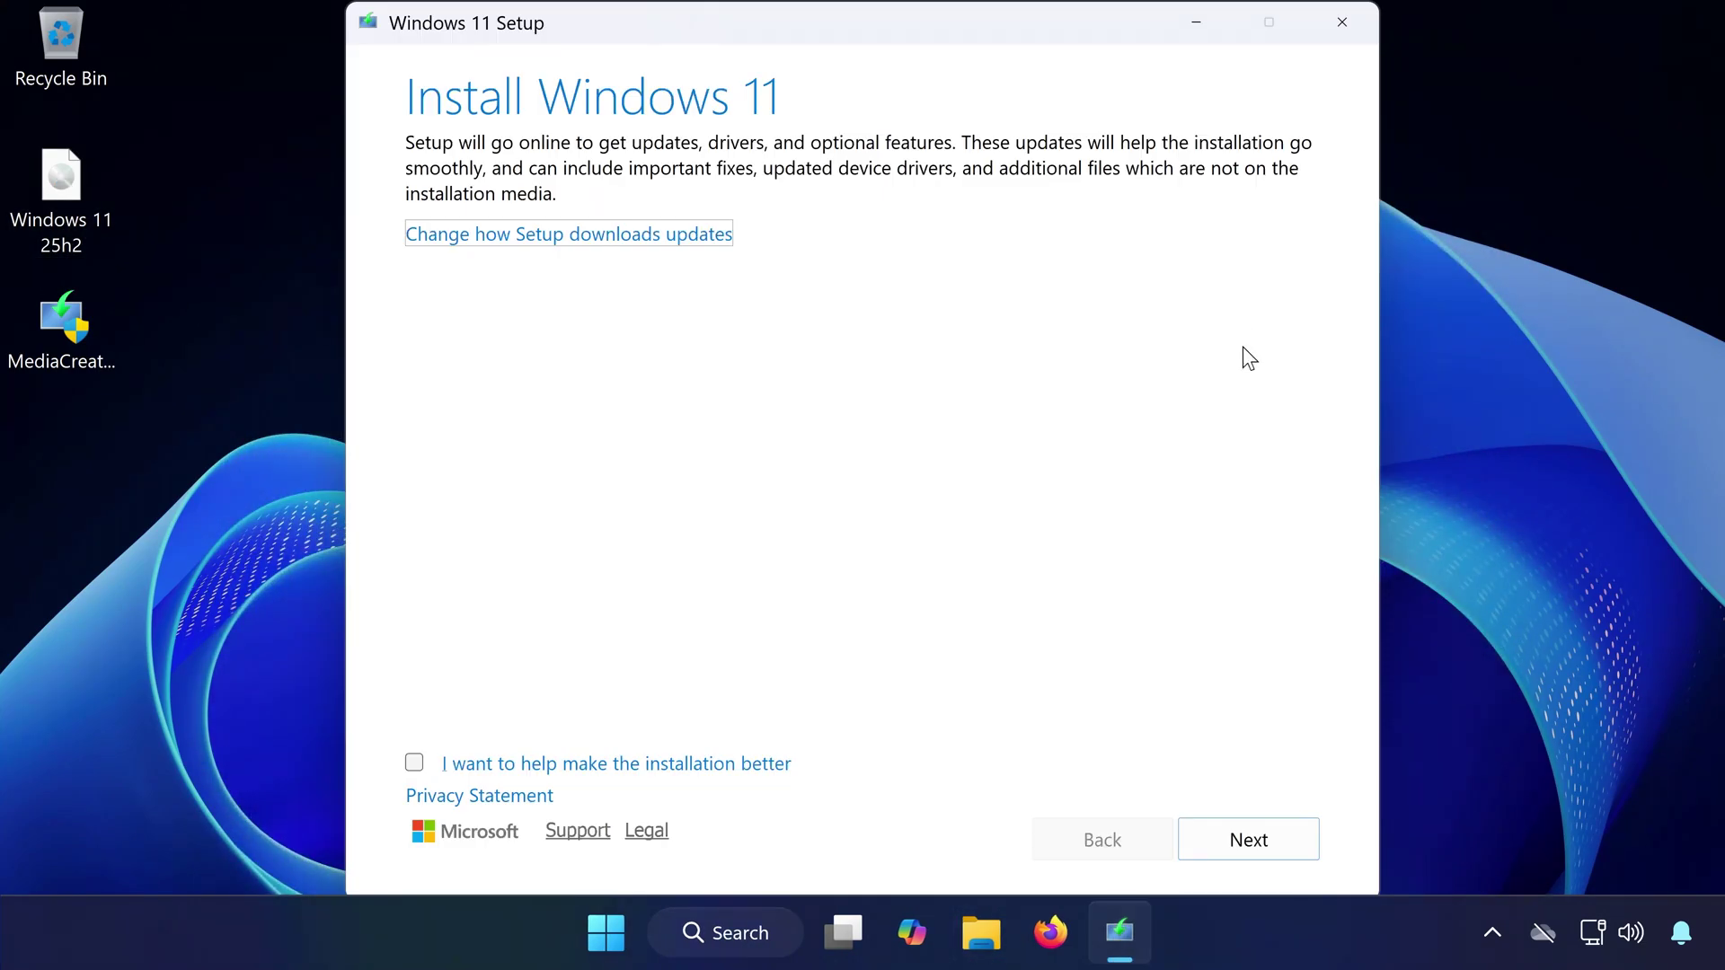
pyautogui.click(1258, 839)
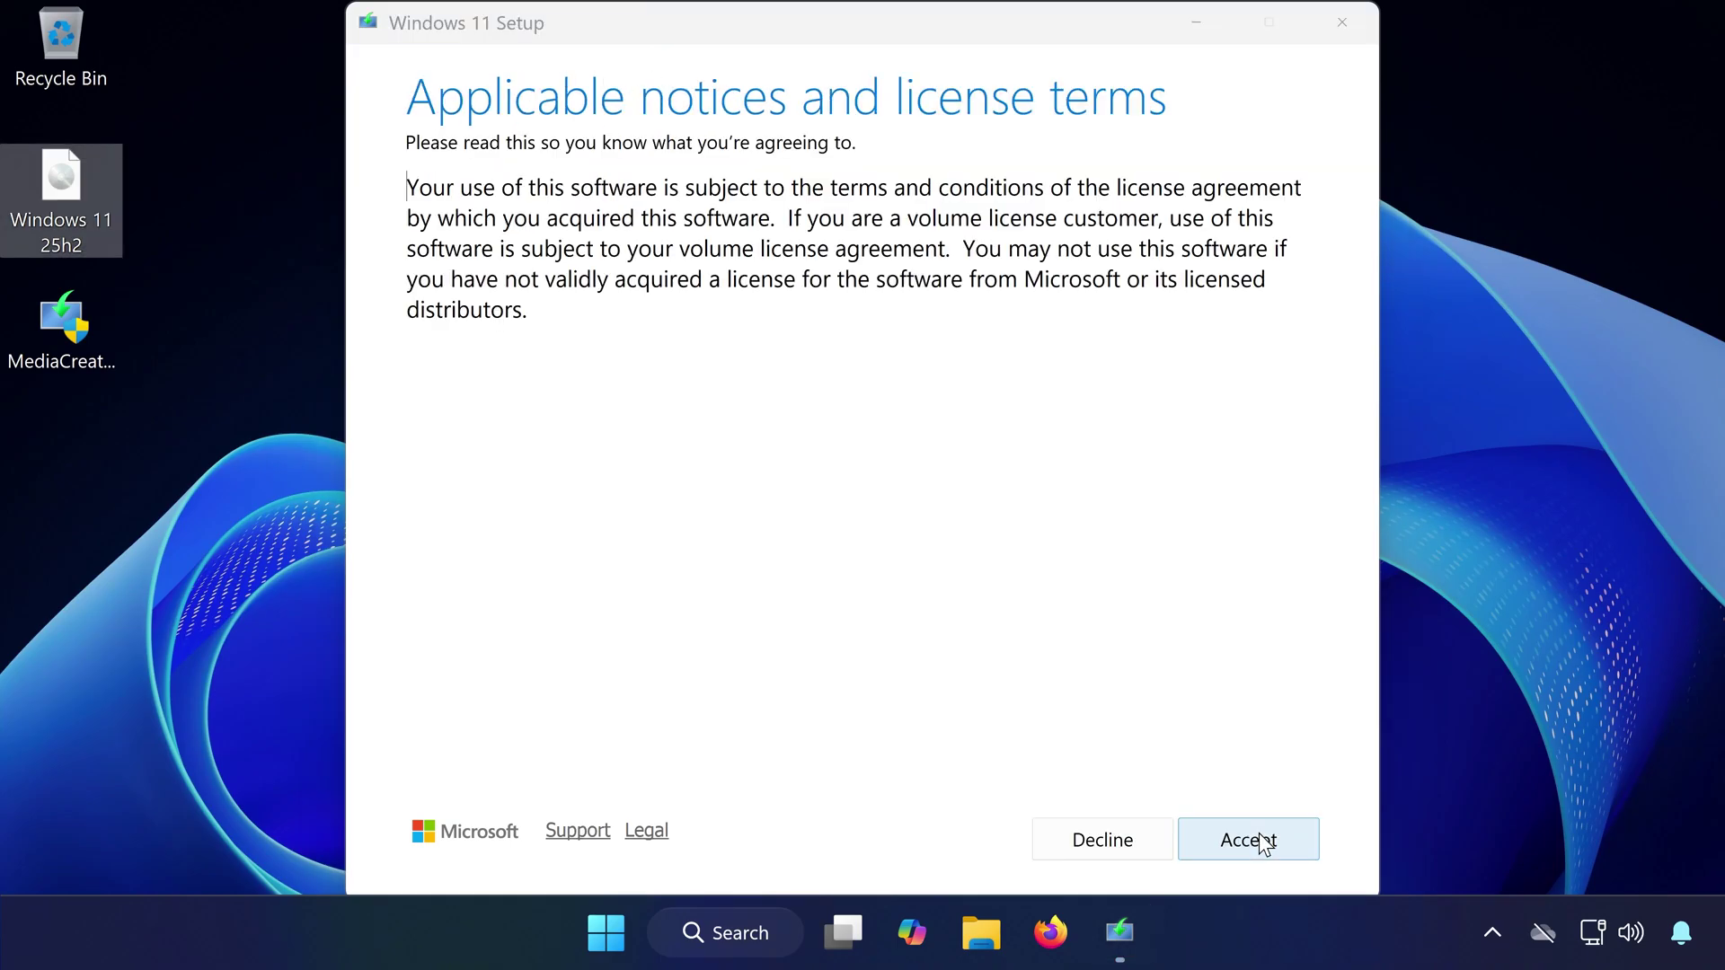
pyautogui.click(1262, 844)
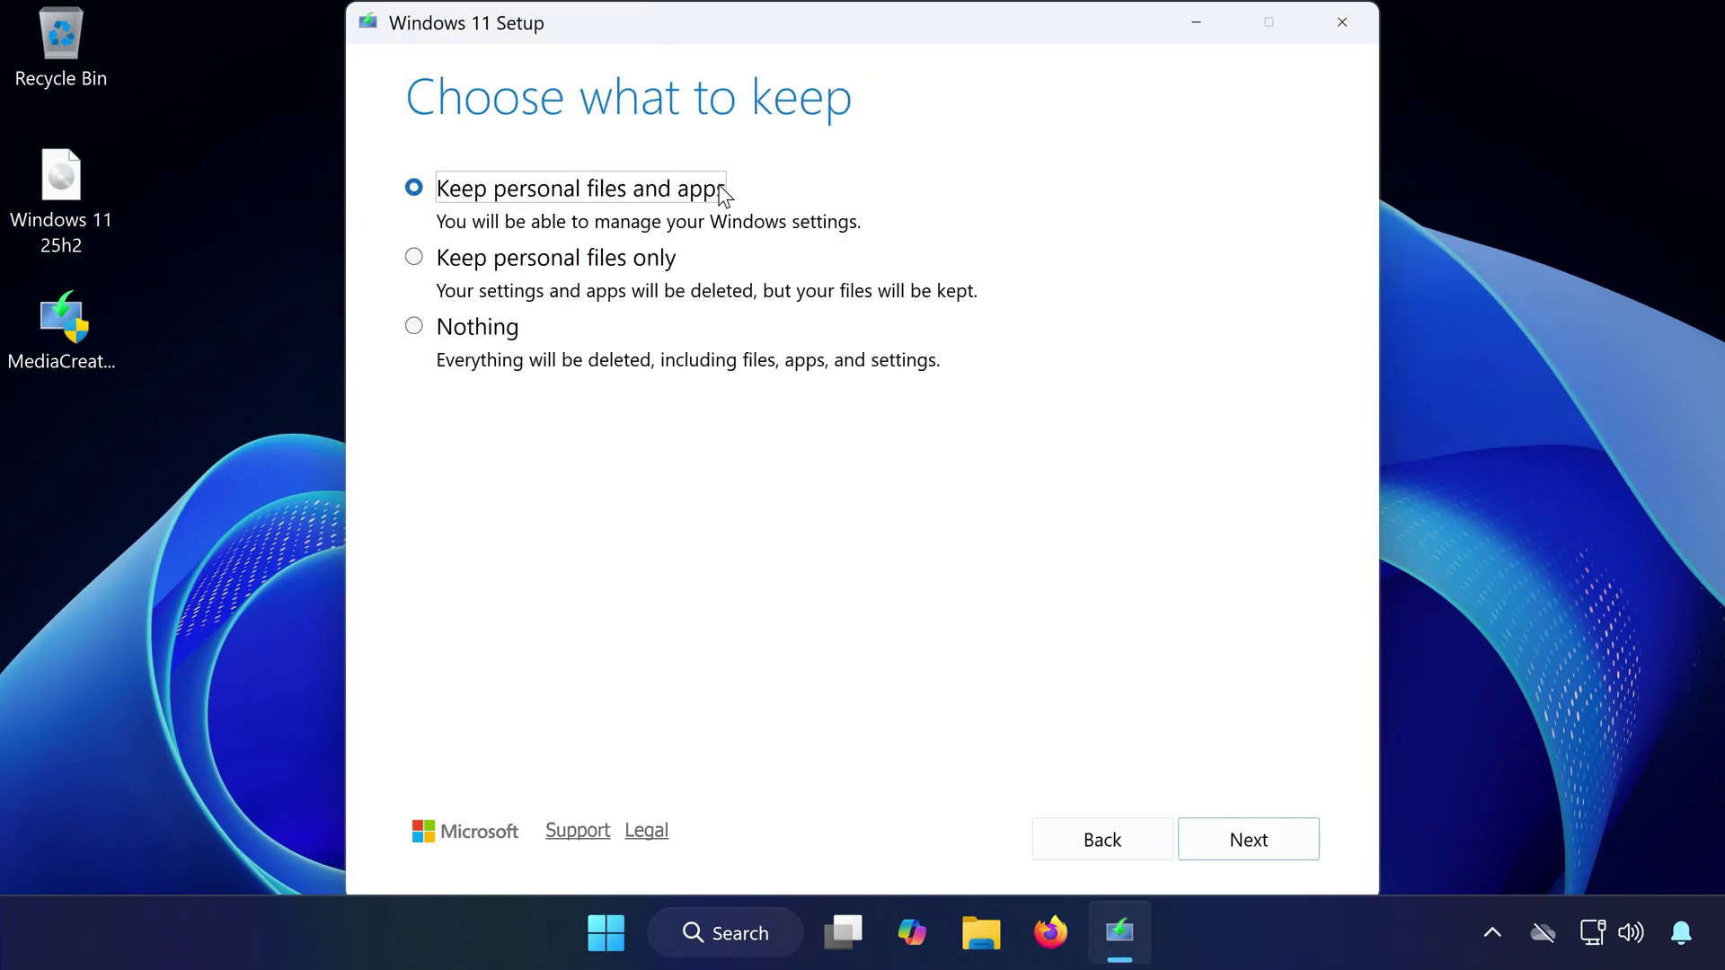
pyautogui.click(1274, 837)
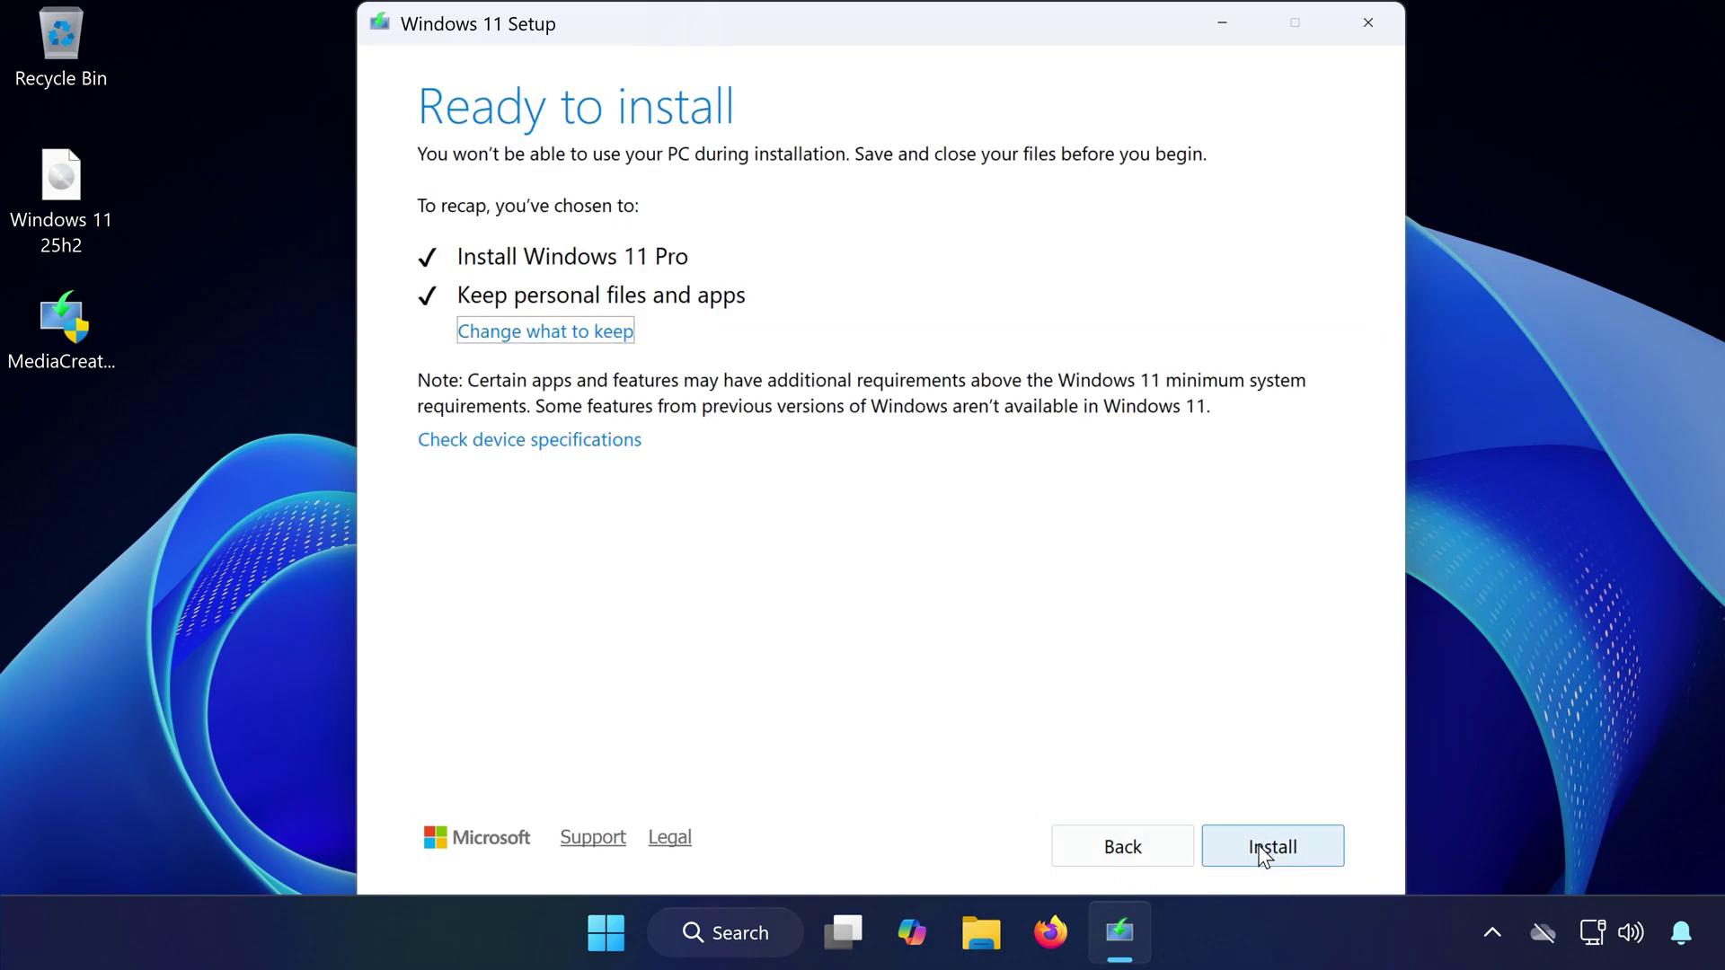
pyautogui.click(1261, 849)
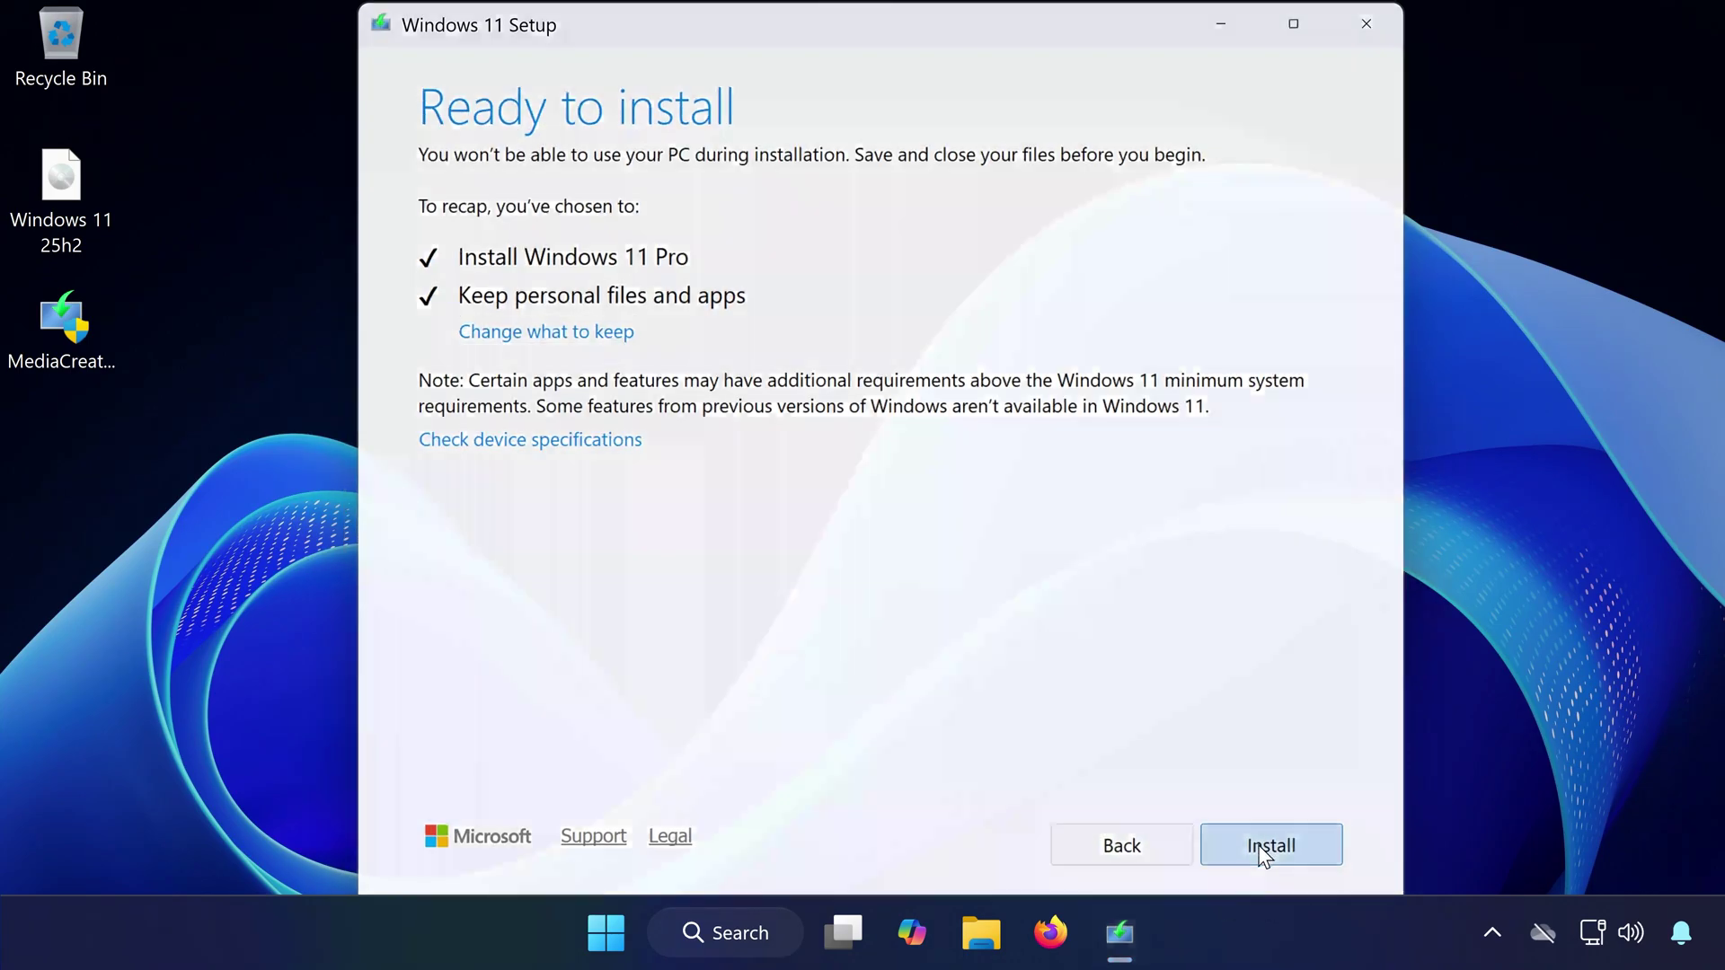